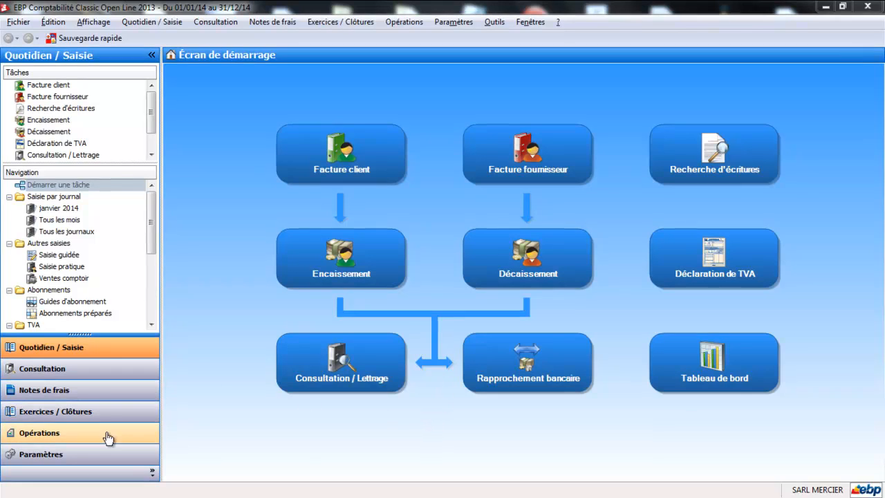
Compare the company chart of accounts with the PCG, ending on the company's Charges accounts
left_click(82, 457)
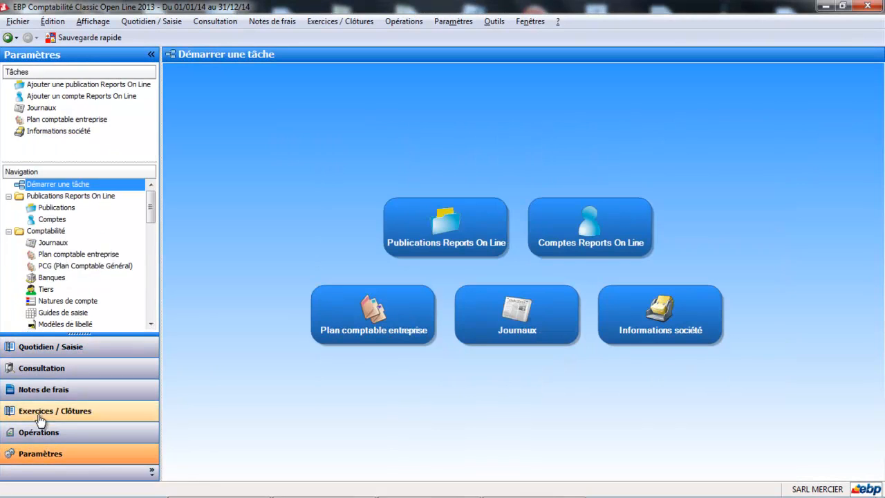
left_click(58, 254)
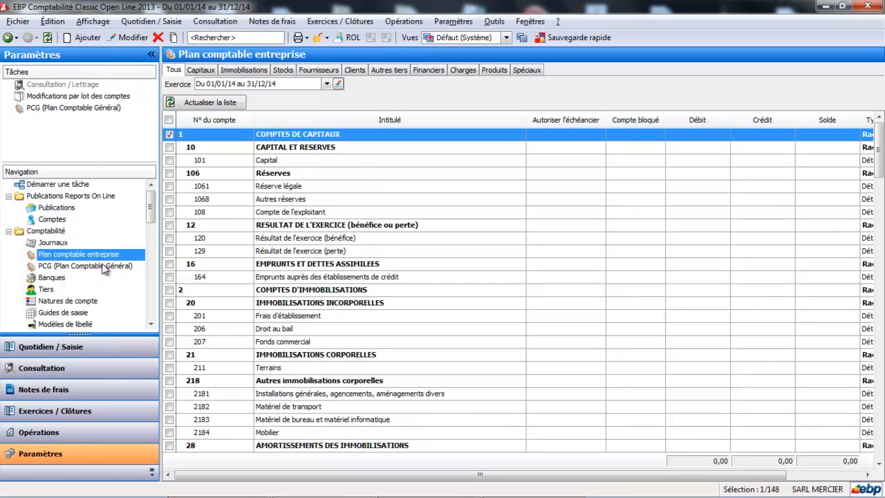
left_click(102, 266)
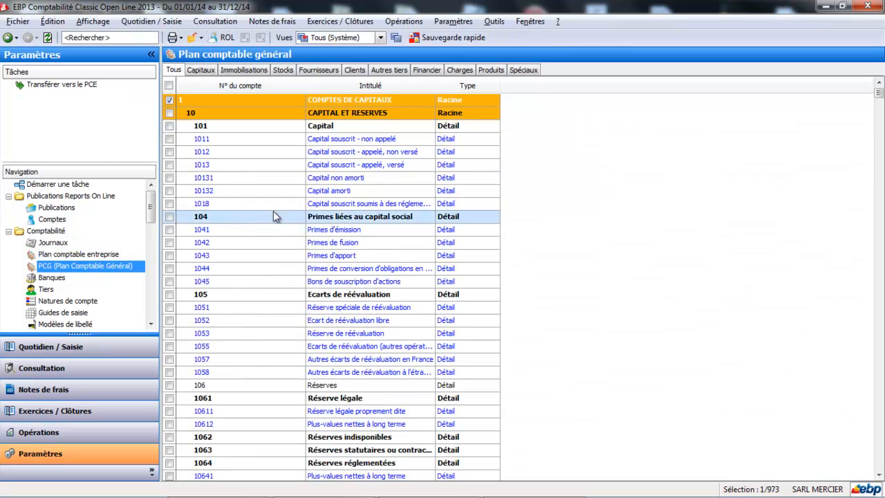
left_click(111, 255)
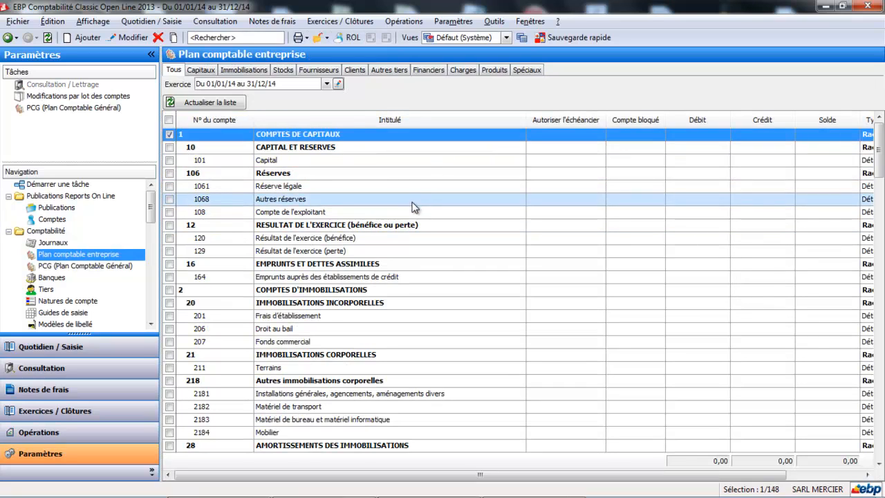
left_click(463, 71)
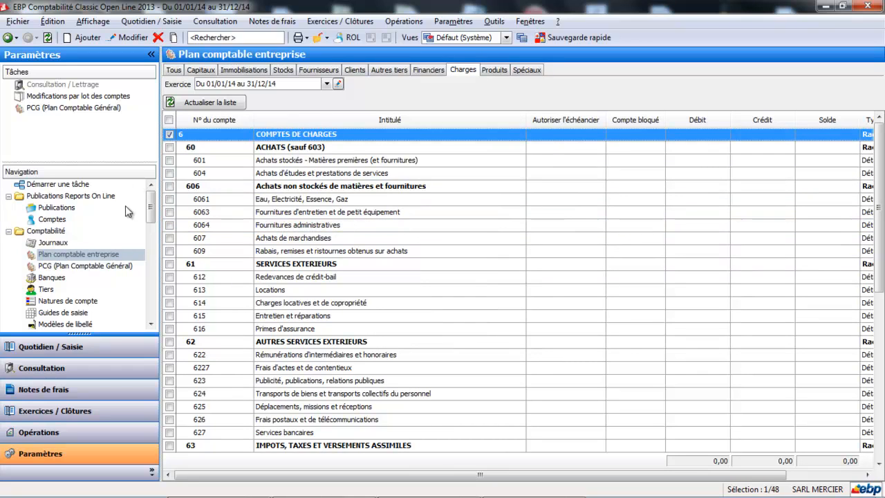
Transfer account 704 Travaux from the PCG's Produits accounts to the company chart and display the company's Produits accounts
left_click(111, 267)
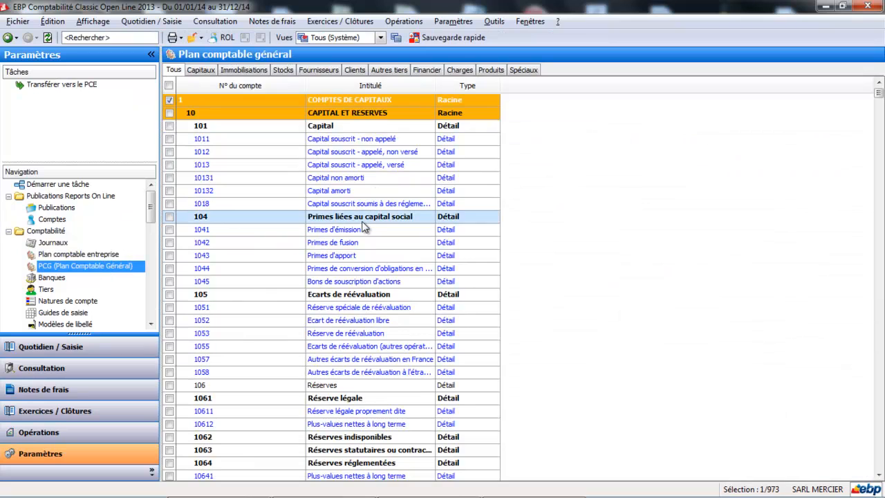
left_click(490, 72)
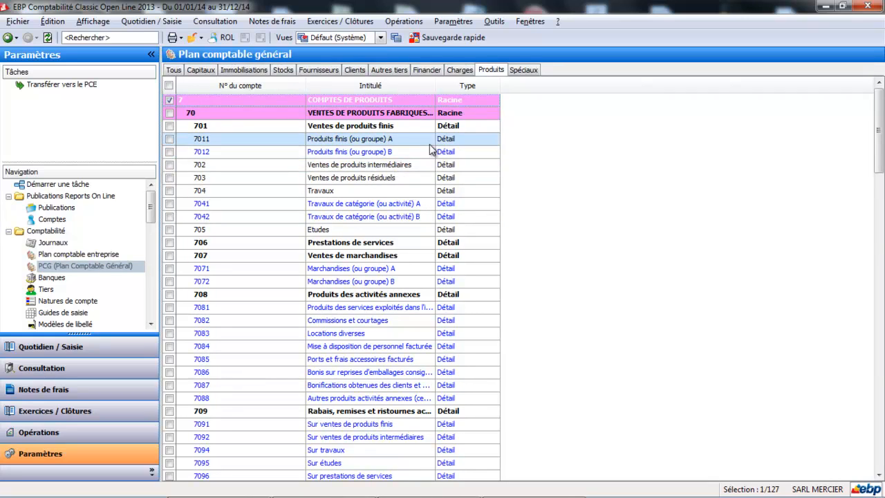
left_click(376, 191)
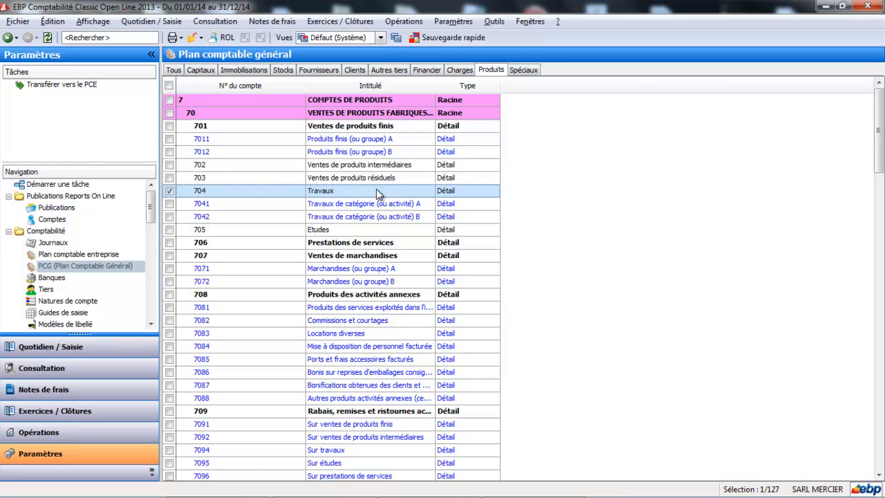
left_click(376, 188)
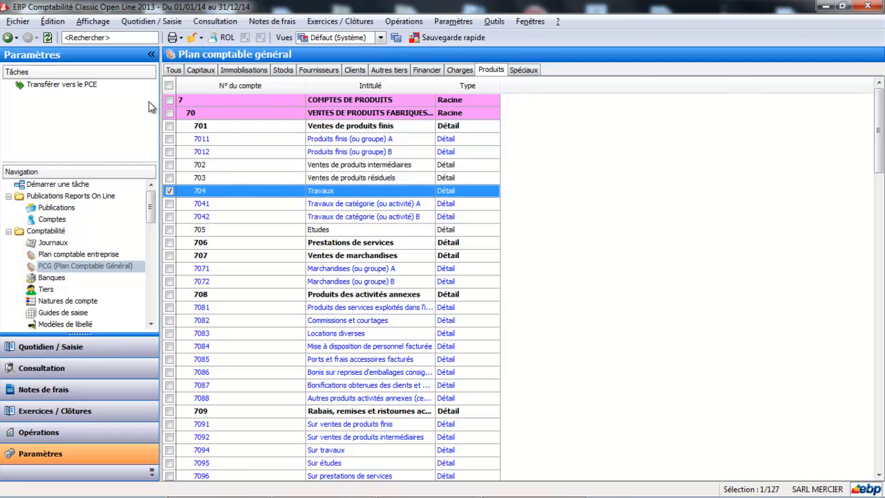
left_click(80, 87)
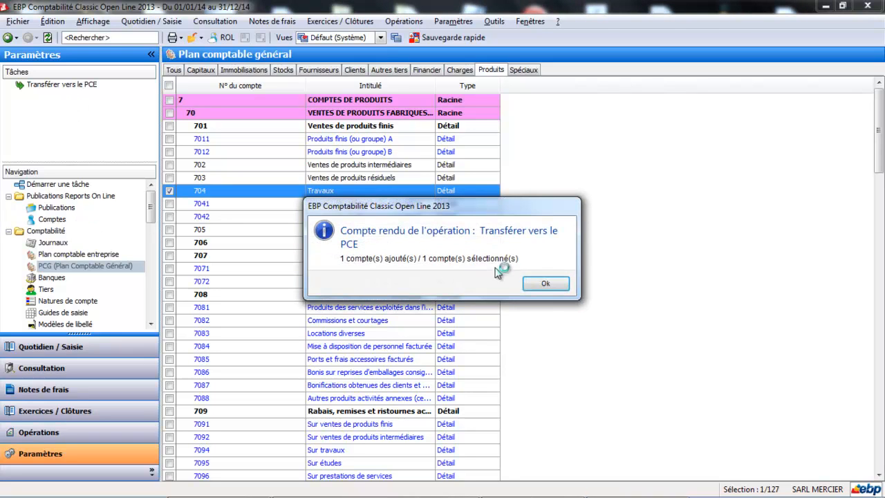
left_click(545, 285)
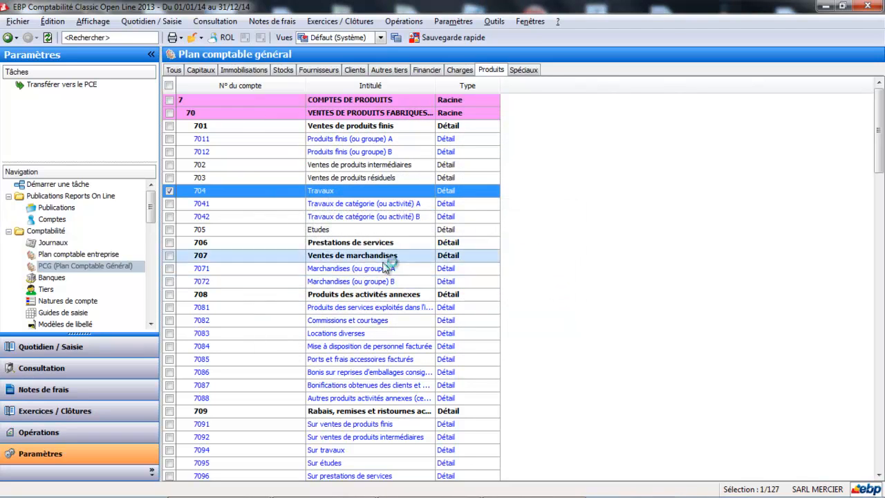
left_click(101, 255)
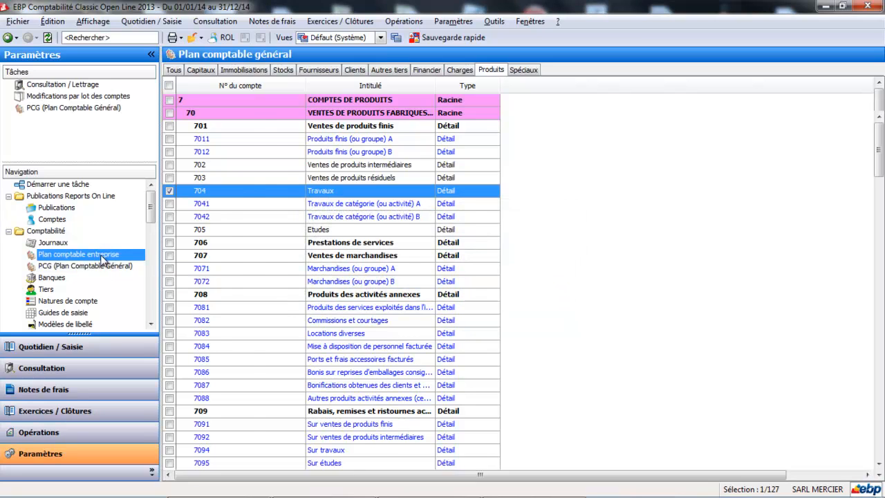
left_click(502, 71)
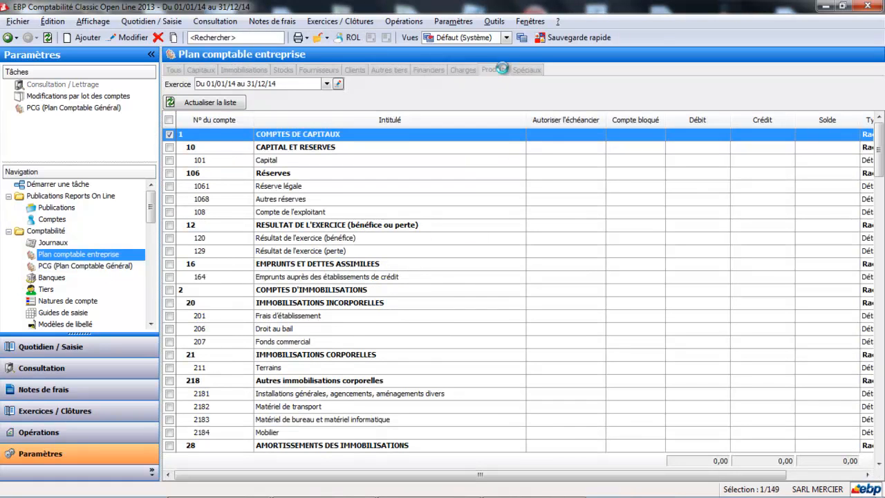
Select account 4286 Autres charges à payer among the Autres tiers accounts of the PCG
left_click(110, 268)
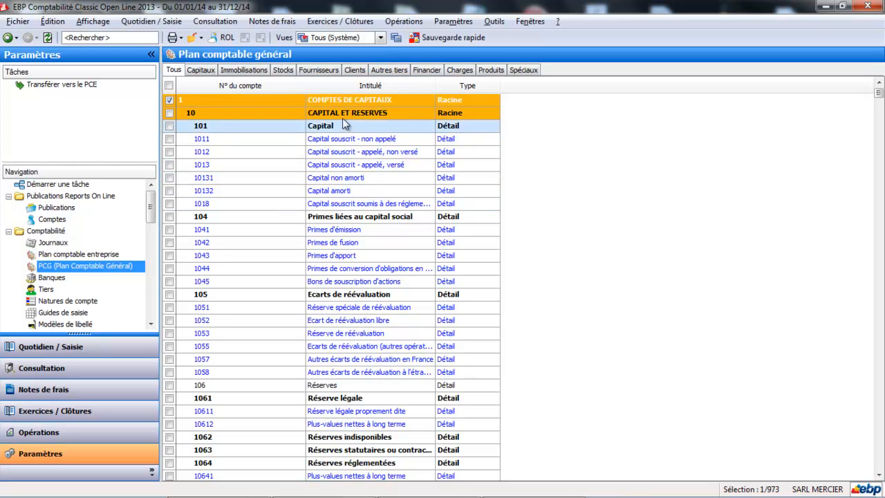
left_click(389, 70)
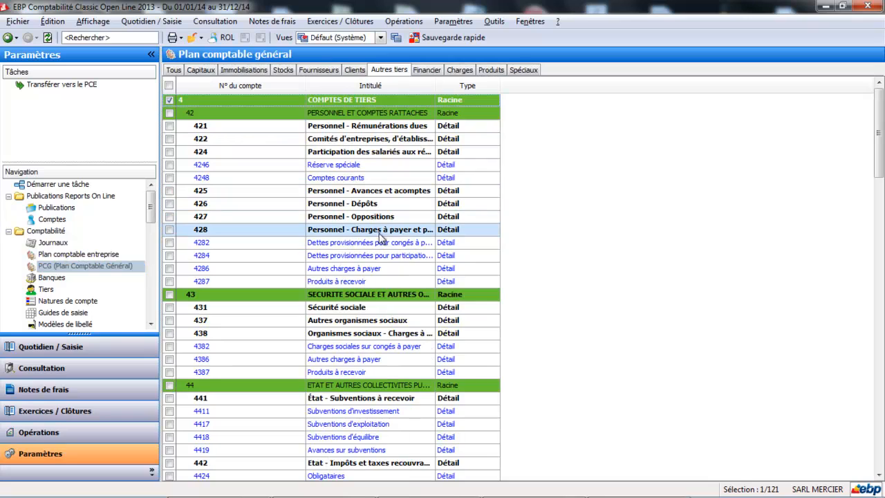
left_click(339, 269)
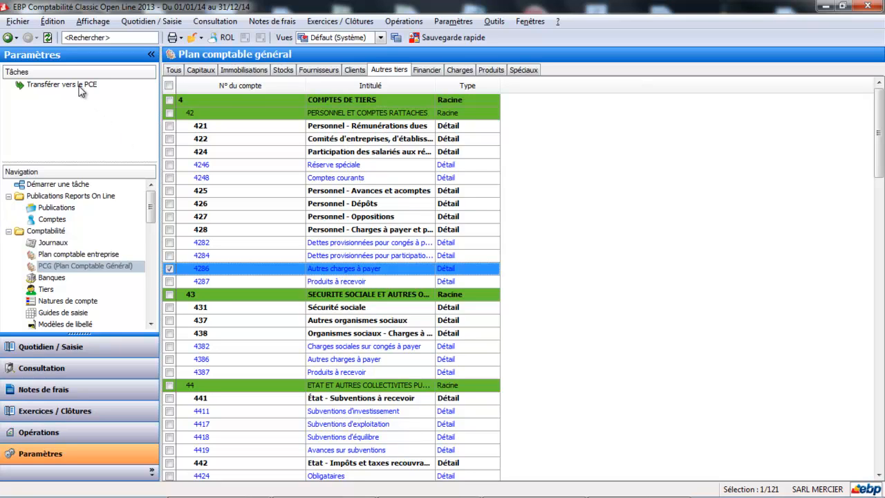
Examine the company chart of accounts class by class, from Capitaux through Produits, and return to the Capitaux accounts
left_click(69, 256)
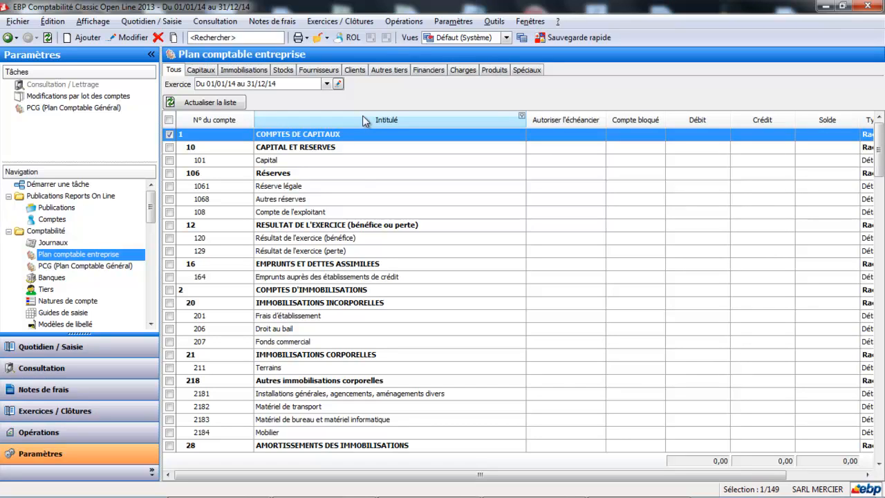
left_click(194, 72)
left_click(244, 71)
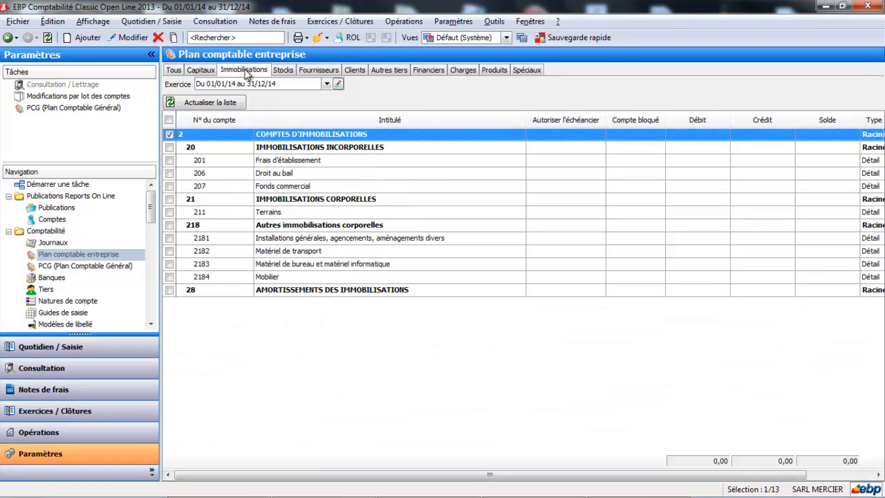
left_click(281, 72)
left_click(318, 71)
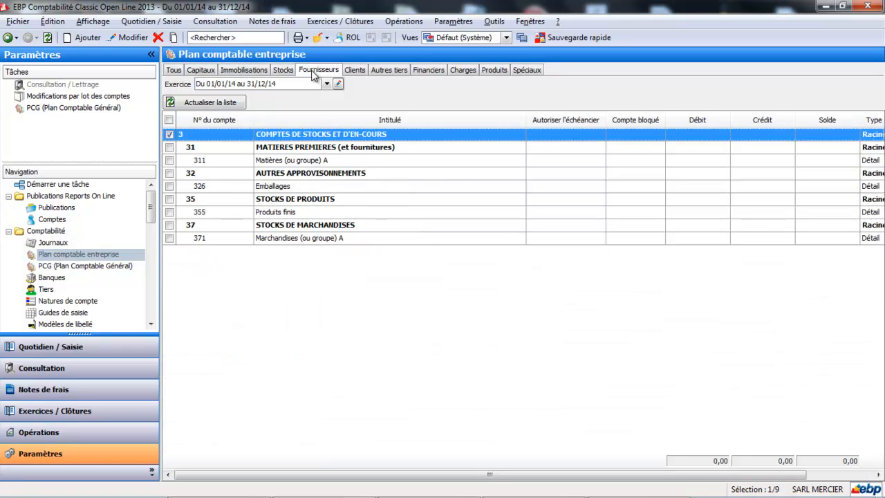
left_click(351, 71)
left_click(376, 72)
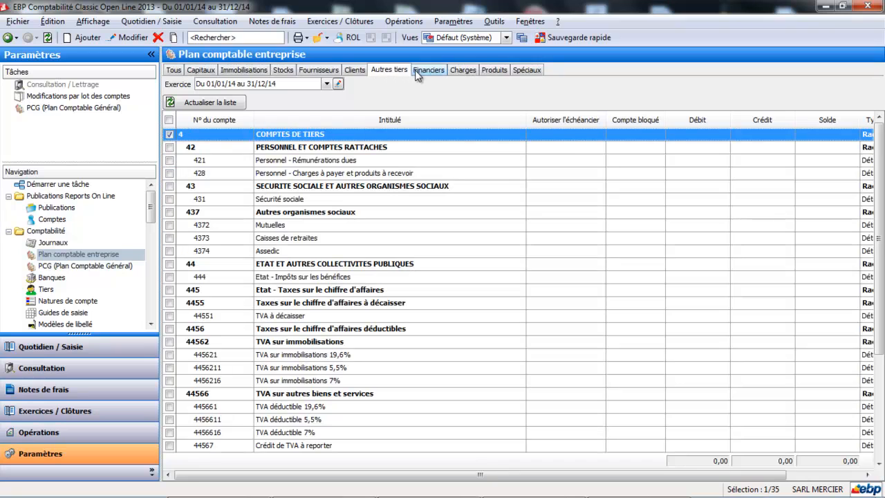
left_click(415, 71)
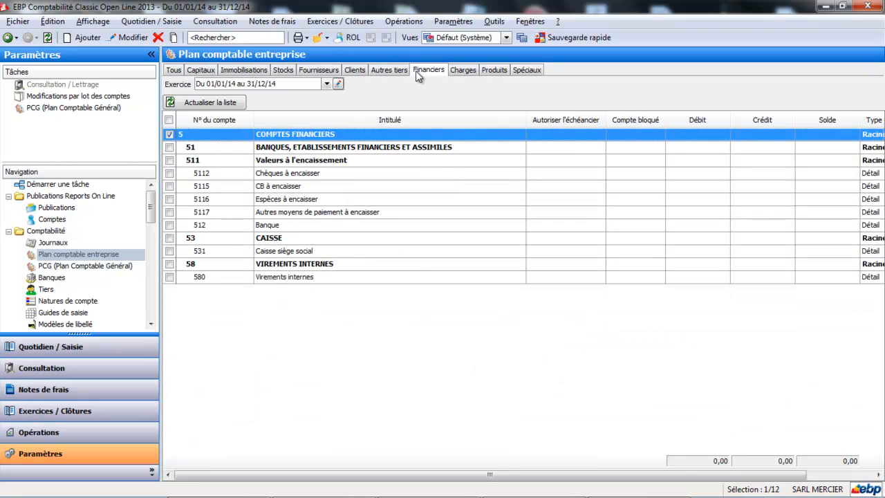
left_click(463, 72)
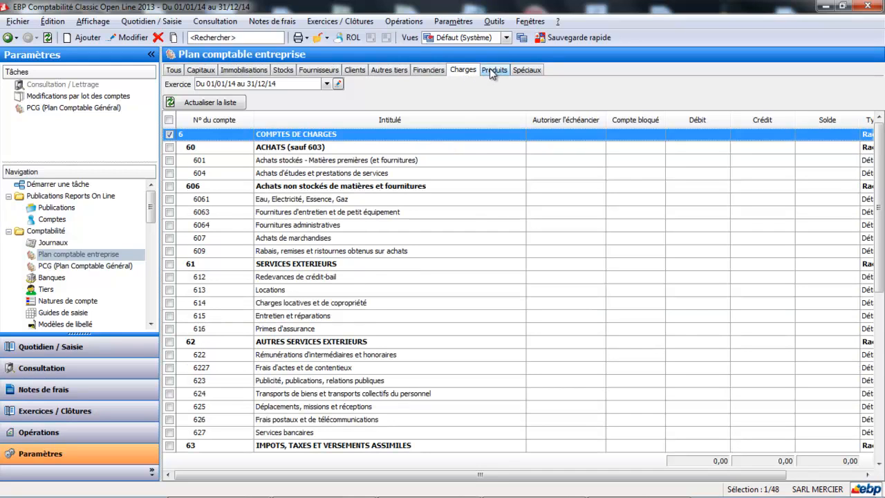
left_click(490, 69)
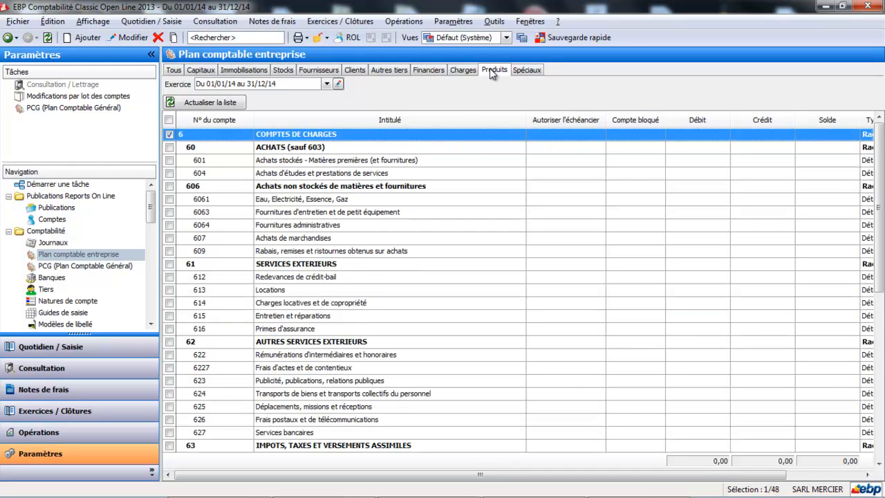
left_click(201, 71)
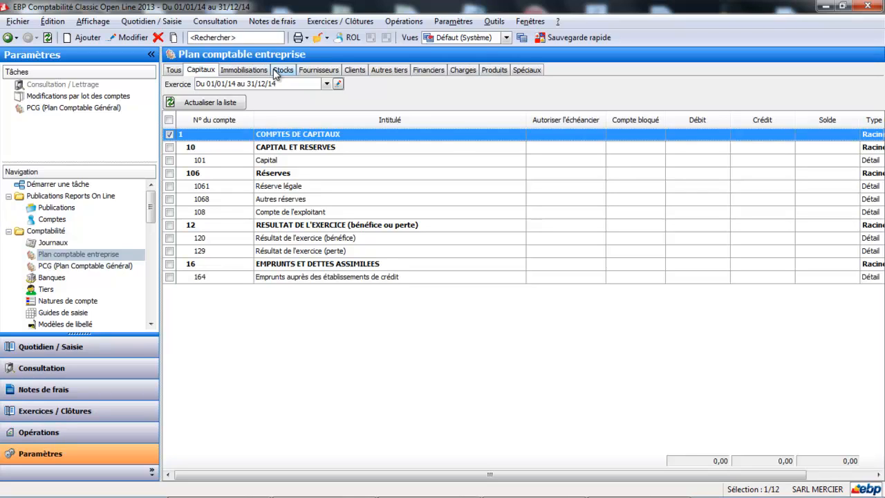
From the company's Immobilisations accounts, start a new account numbered 2183100 with the title Ordinateur portable
left_click(244, 72)
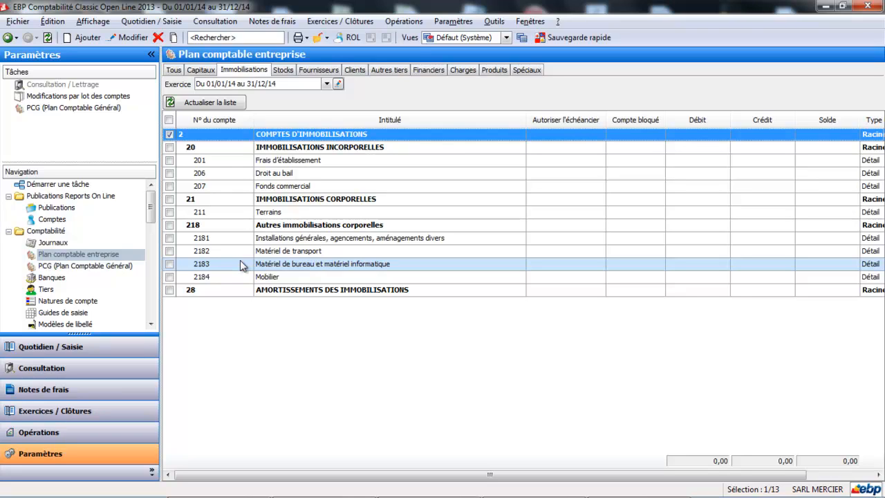
left_click(87, 40)
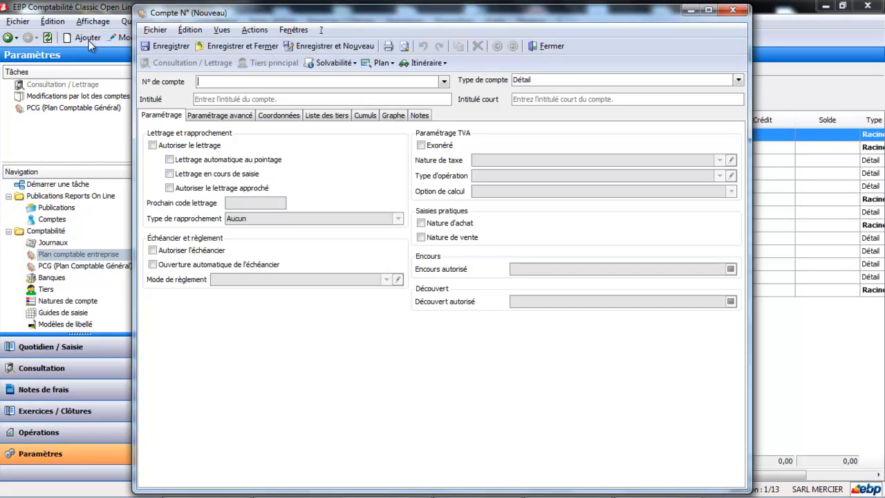
type("2183")
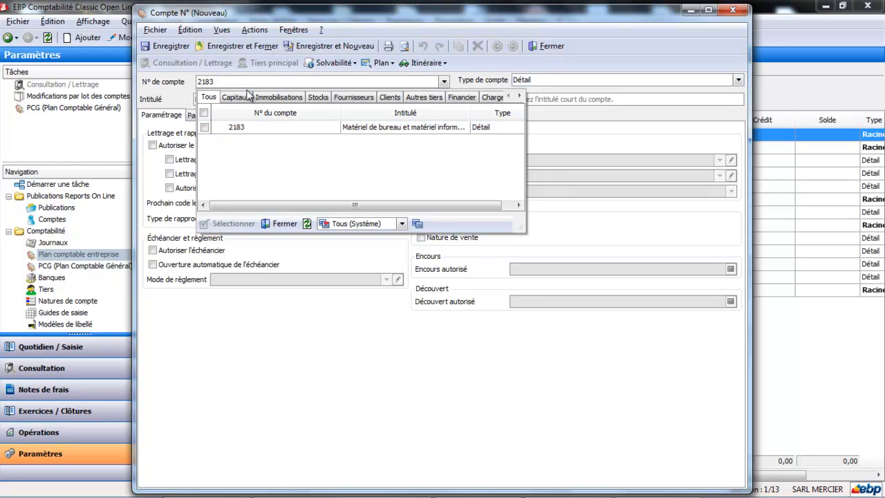
type("100")
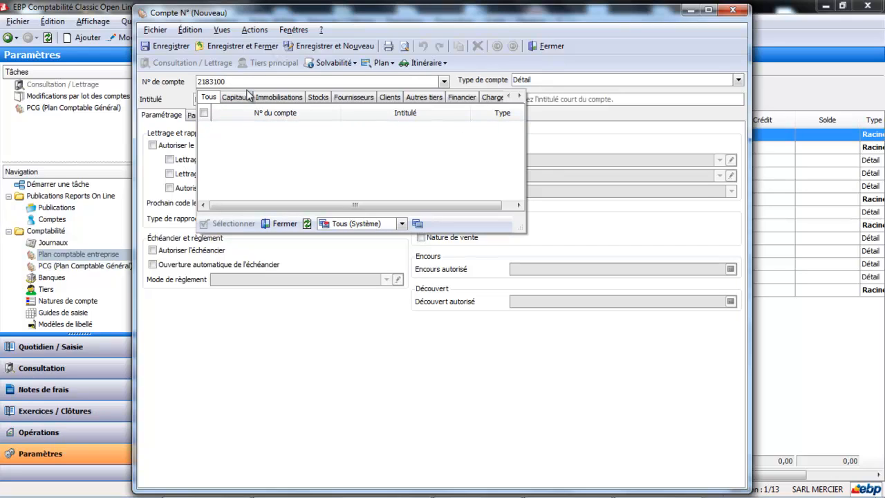
key("Tab")
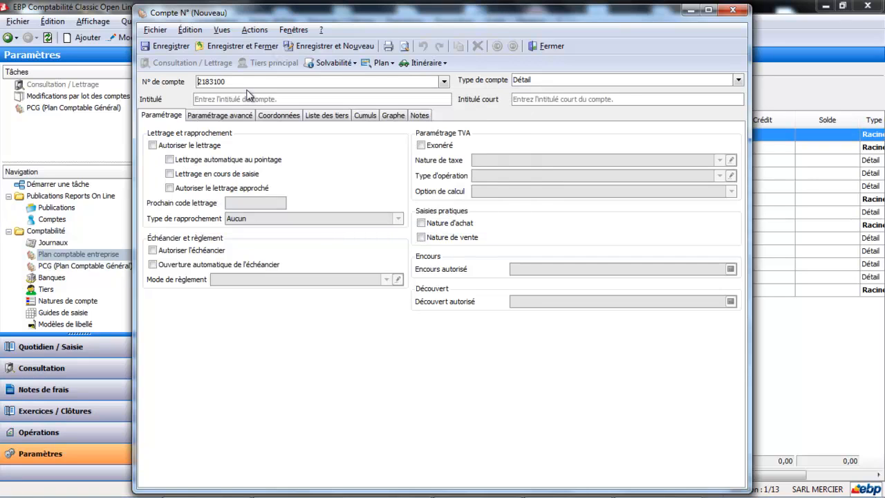
left_click(239, 99)
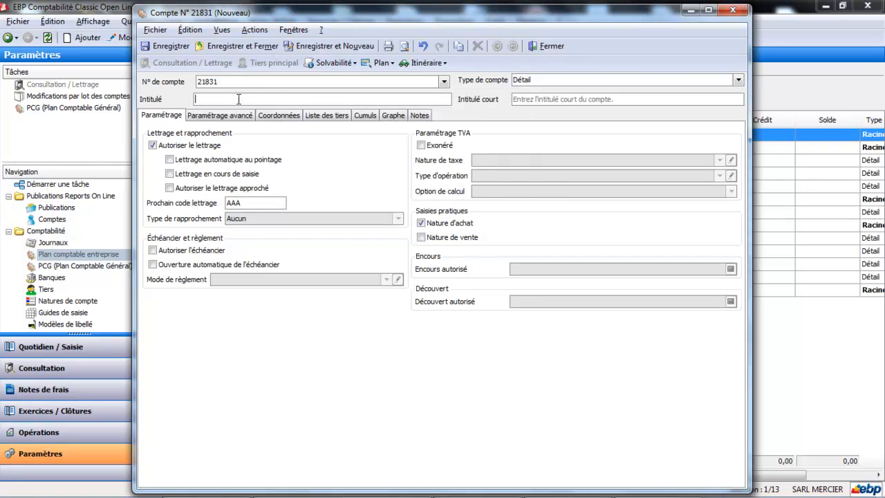
type("Ordinateur portable")
key("Tab")
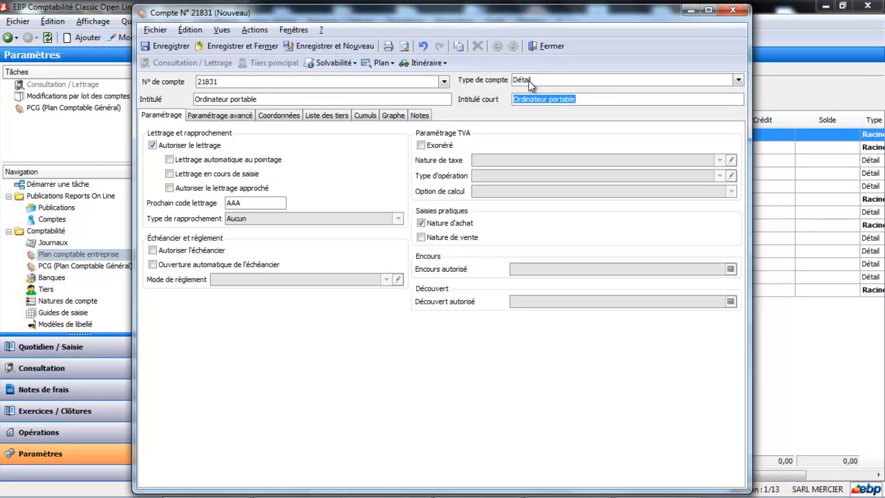
Set the new account's type to Détail, then save and close it after checking its advanced settings
left_click(738, 80)
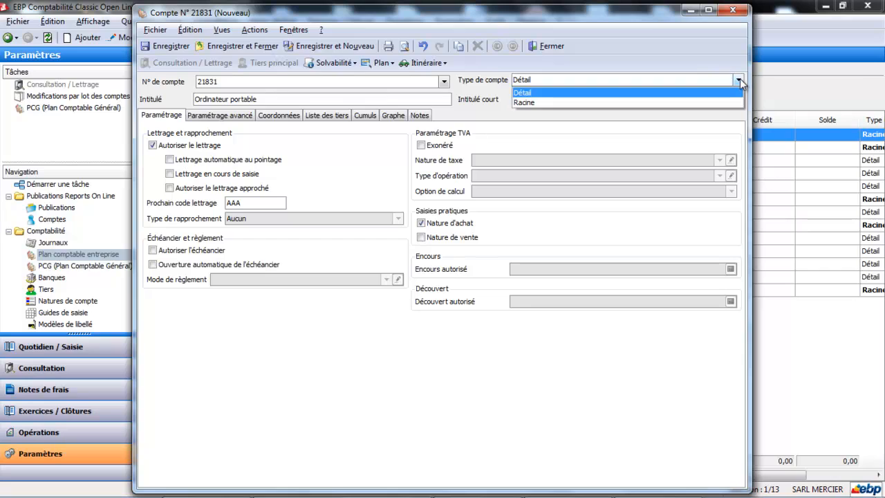
left_click(567, 94)
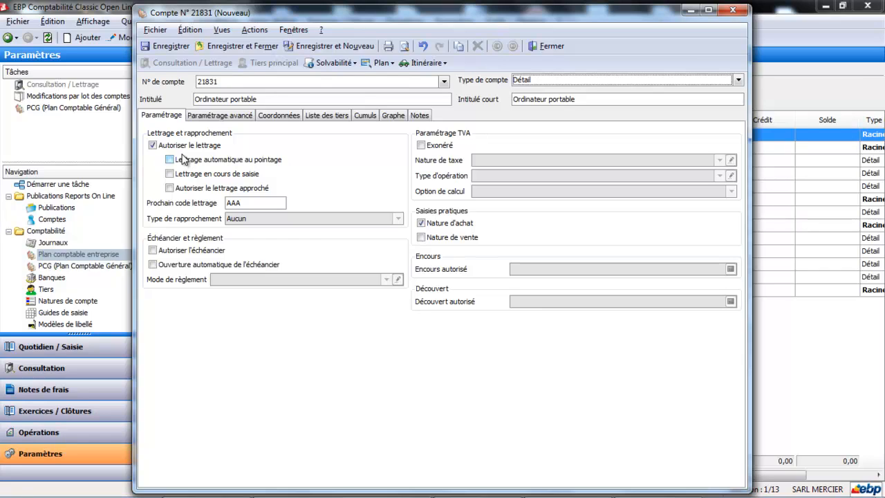
left_click(222, 116)
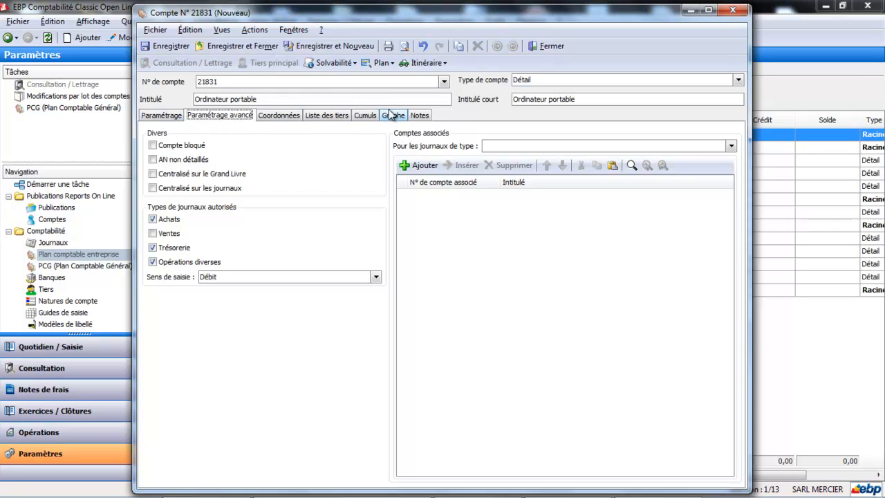
left_click(236, 45)
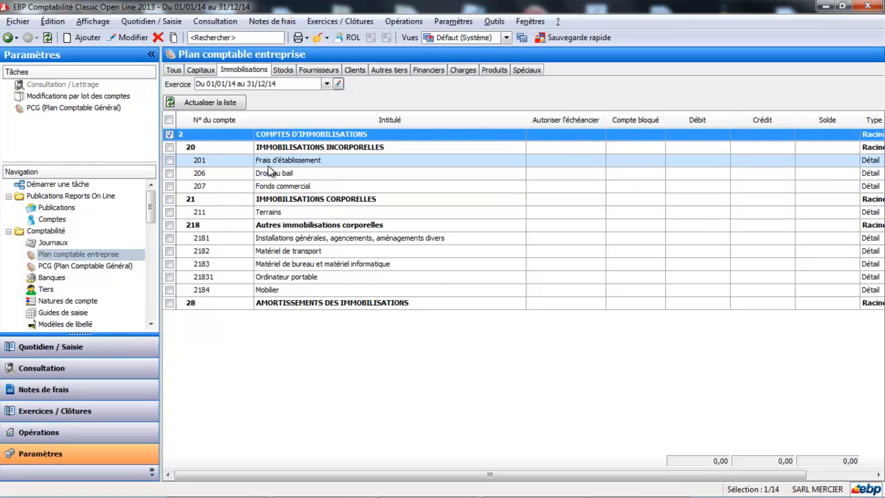
Examine the settings of account 101 Capital among the Capitaux accounts, close it, and look through the Stocks accounts
left_click(208, 72)
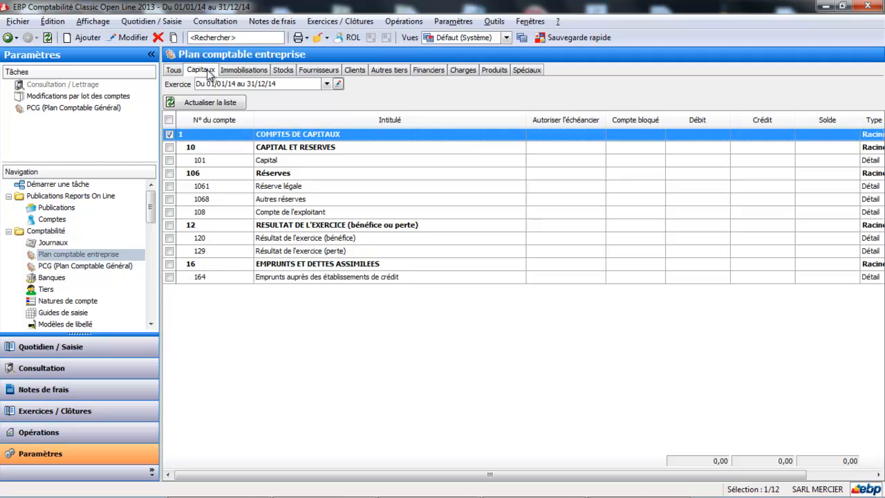
left_click(268, 161)
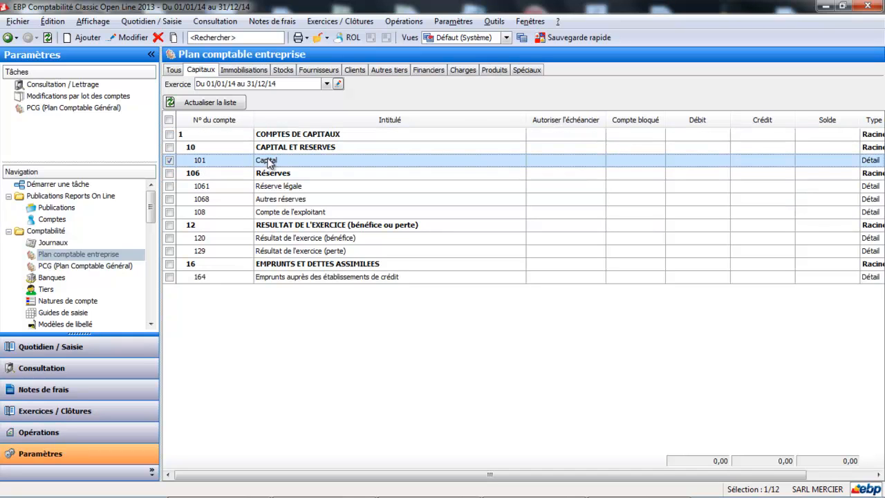
double_click(268, 160)
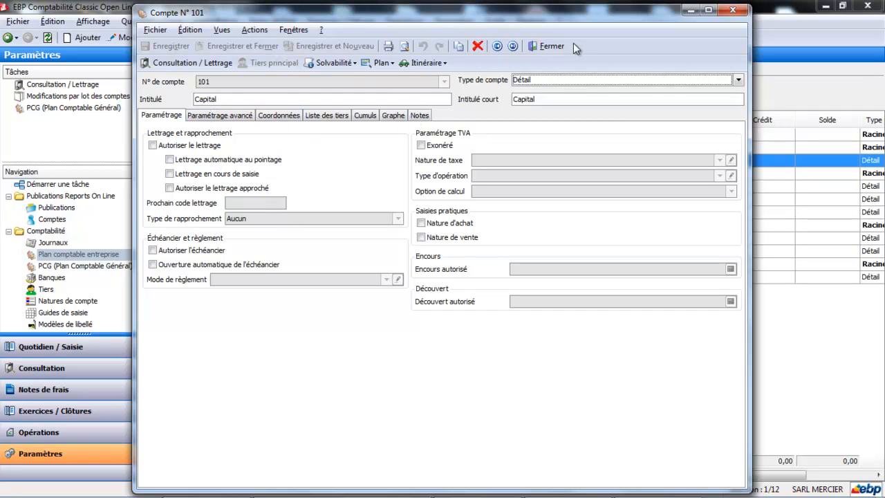
left_click(546, 45)
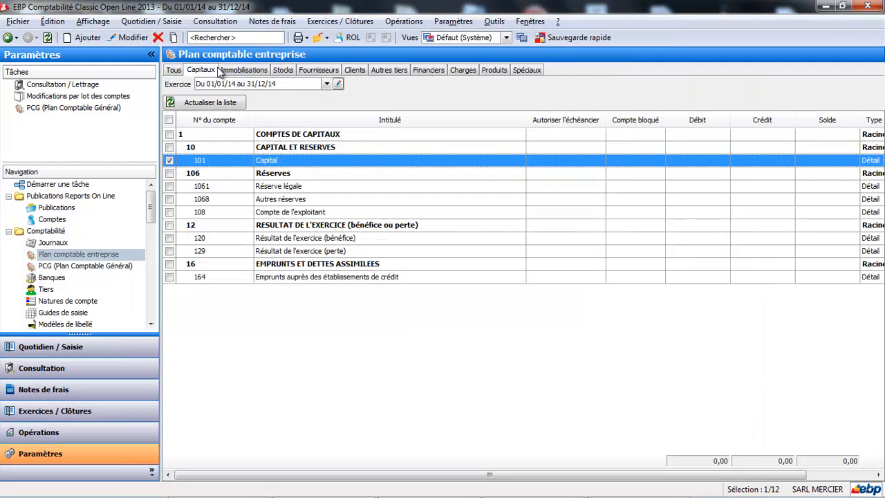
left_click(284, 71)
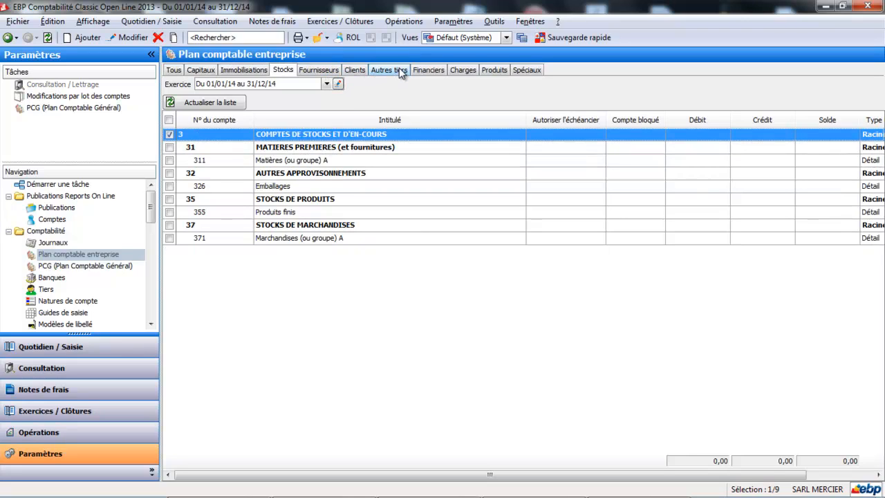
Start a new account numbered 401EDF from the company's Fournisseurs accounts
left_click(325, 69)
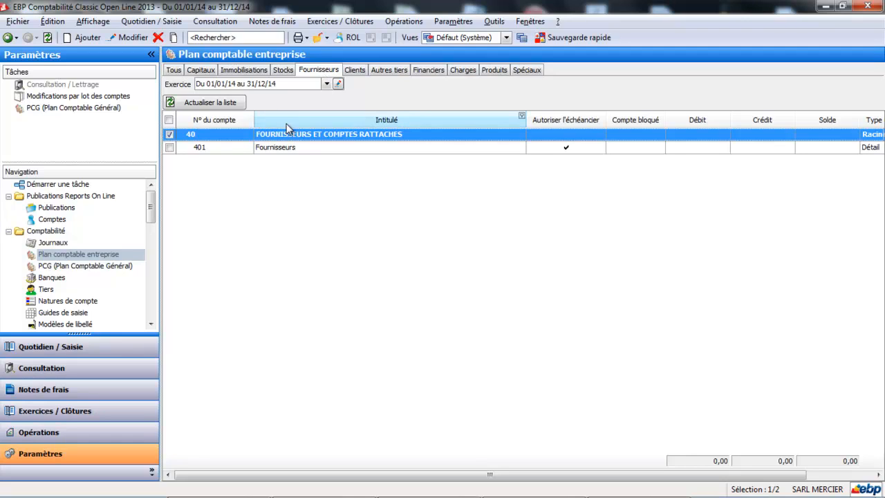
left_click(83, 37)
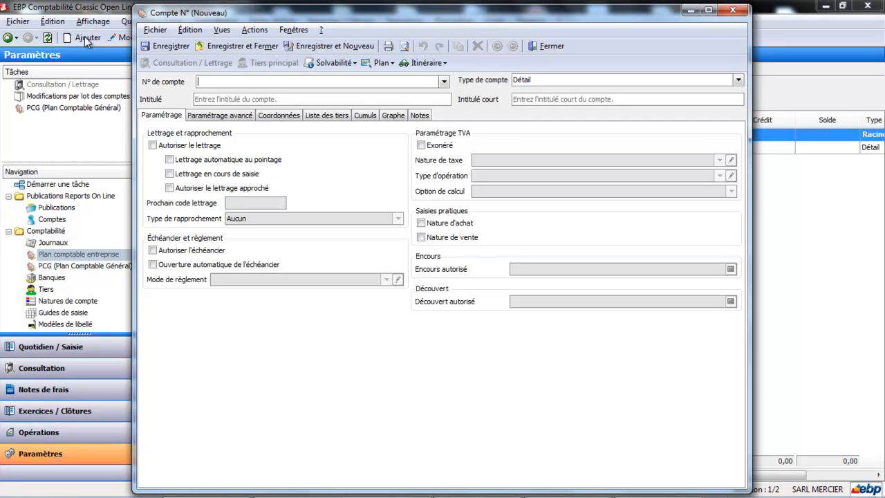
type("401")
type("000")
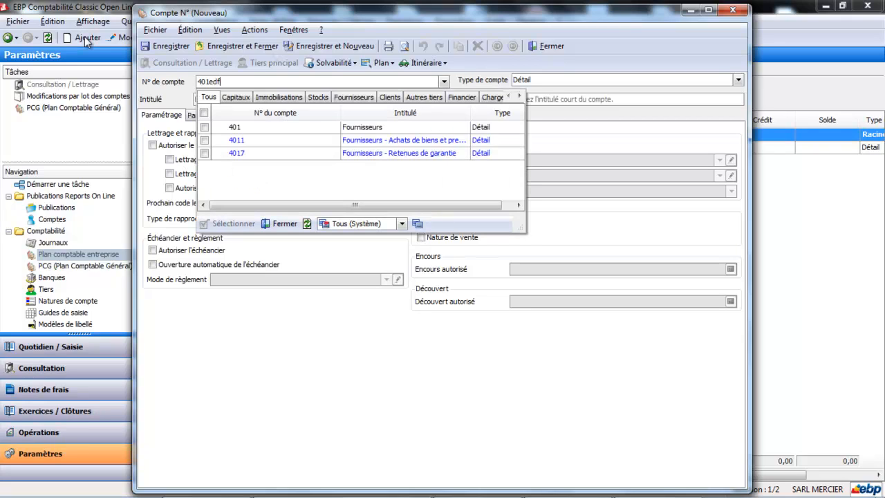
key("BackSpace")
key("BackSpace")
key("BackSpace")
type("EDF")
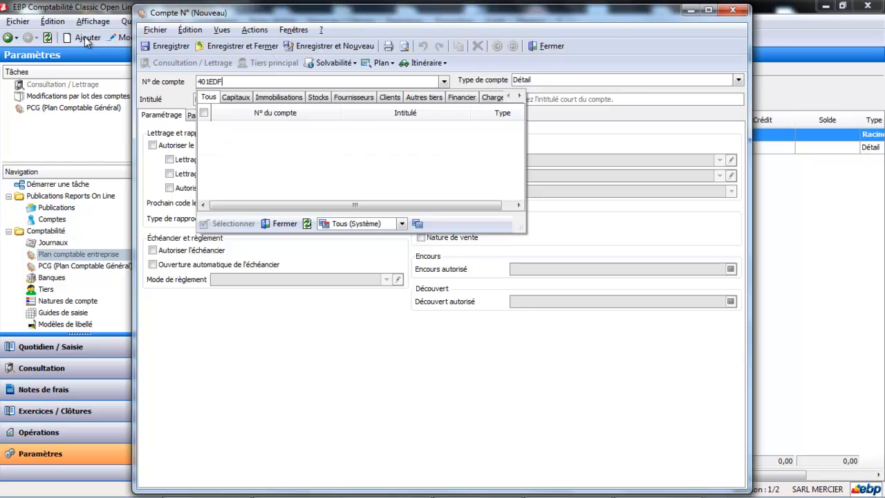
key("Tab")
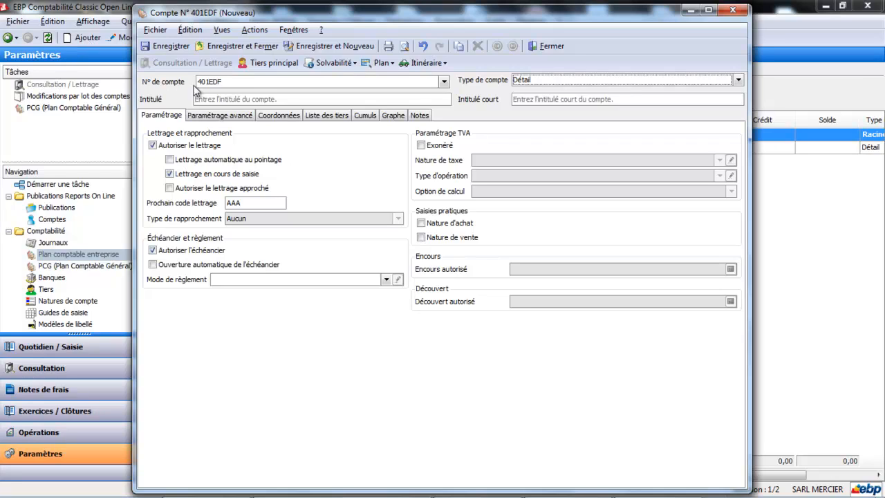
Title the new supplier account EDF and enable Lettrage automatique au pointage and Autoriser le lettrage approché
left_click(240, 98)
type("EDF")
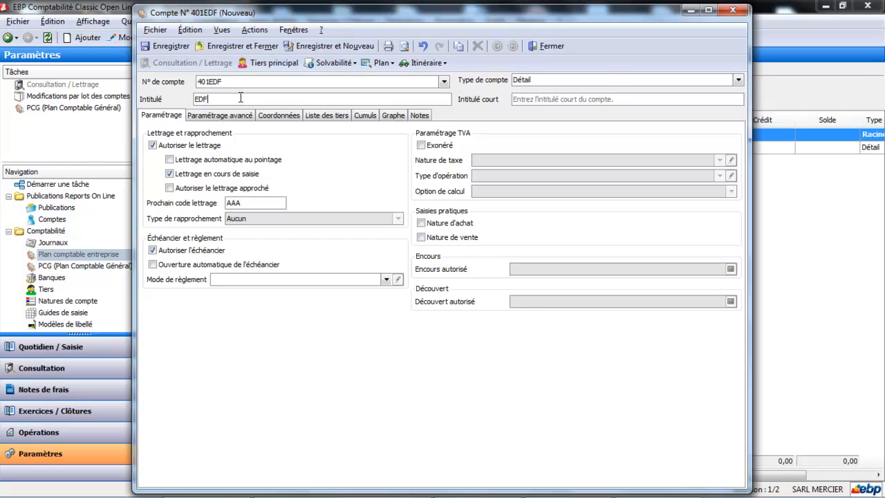
key("Tab")
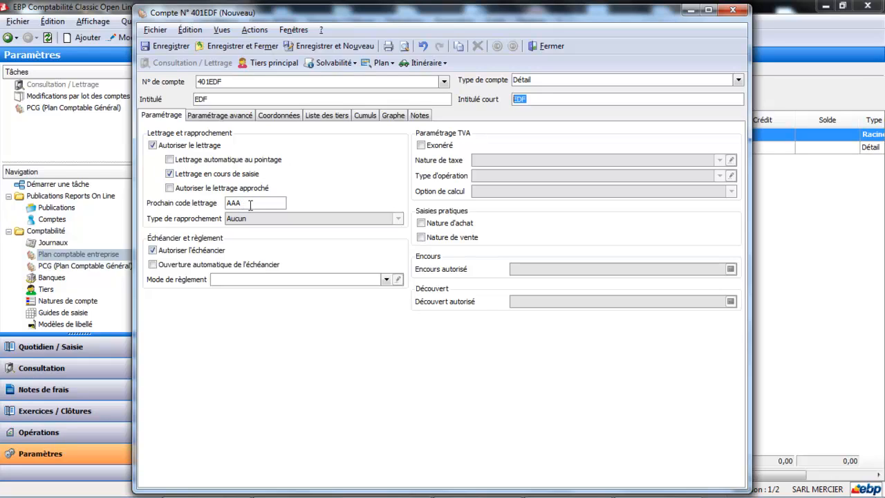
left_click(171, 161)
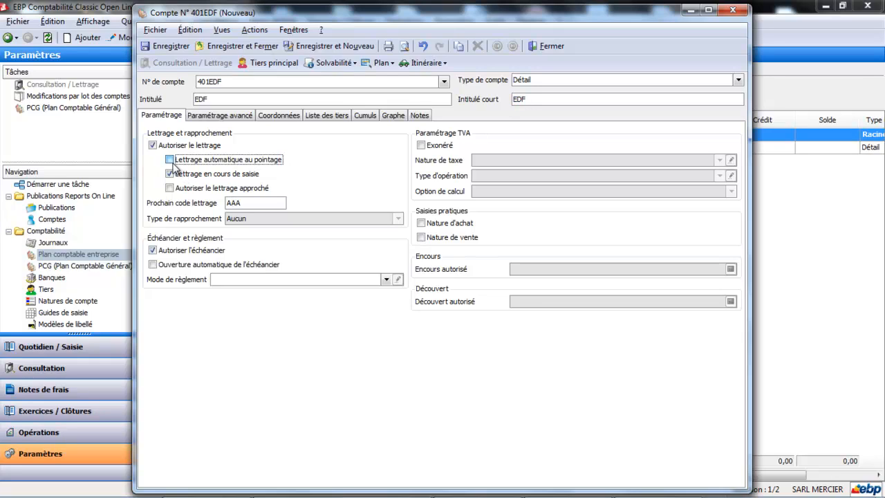
left_click(175, 189)
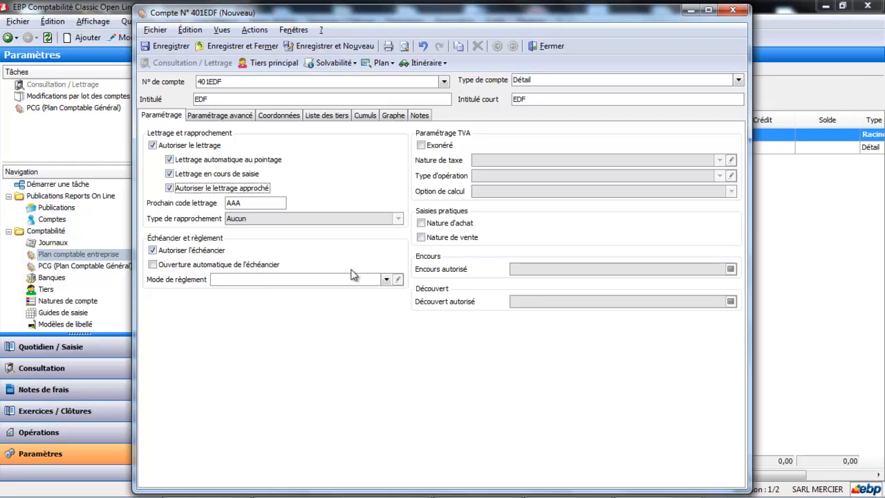
Add a new payment mode for the account with code PREV15 and label Prélèvement 15 jours
left_click(386, 279)
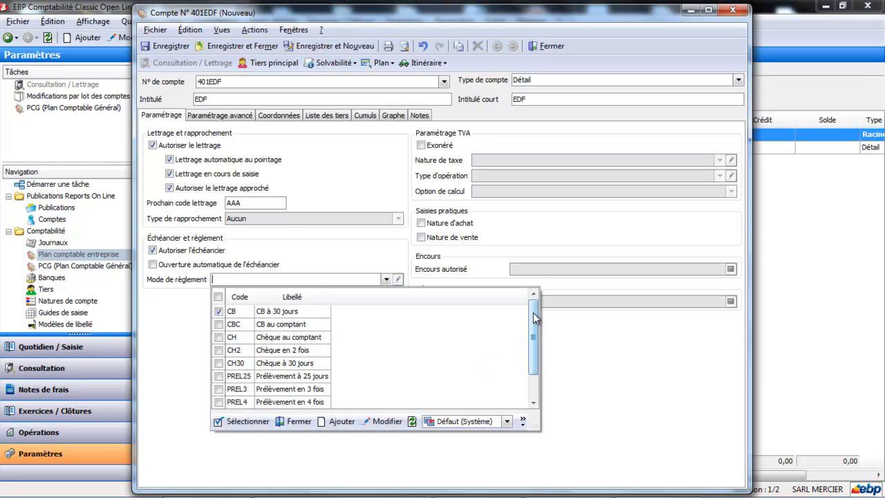
left_click_drag(533, 313, 537, 330)
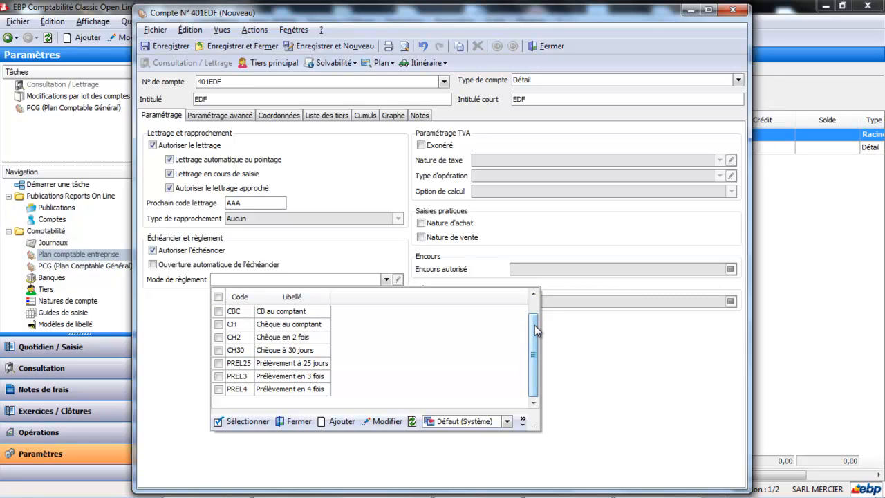
left_click(342, 421)
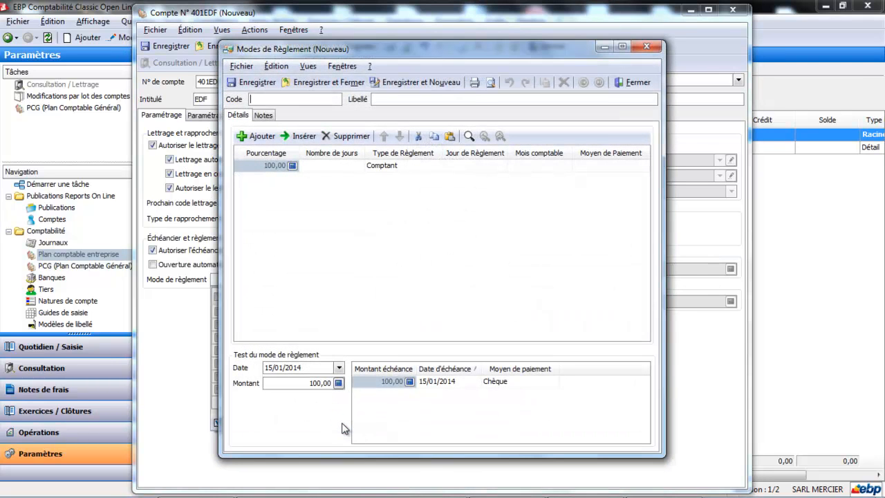
type("PREV15")
left_click(402, 97)
type("Pré")
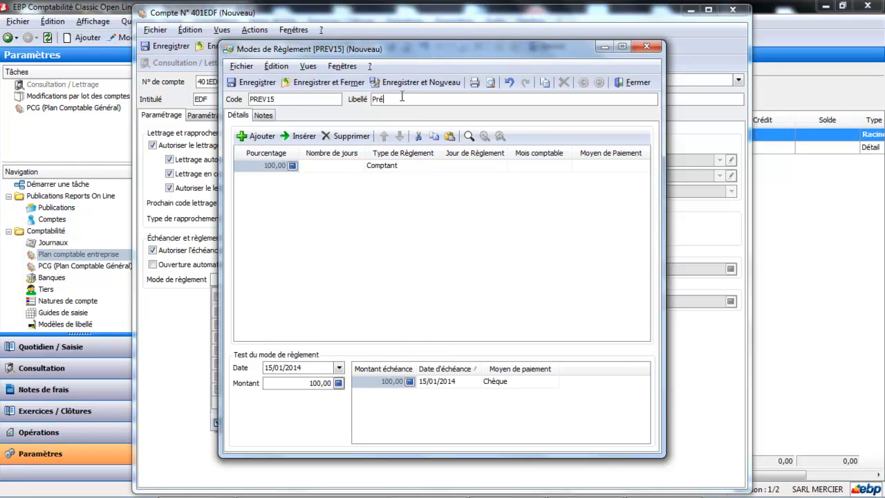
type("lèvement 15 jours")
Set the payment mode's instalment line to type Net with 15 days
left_click(339, 167)
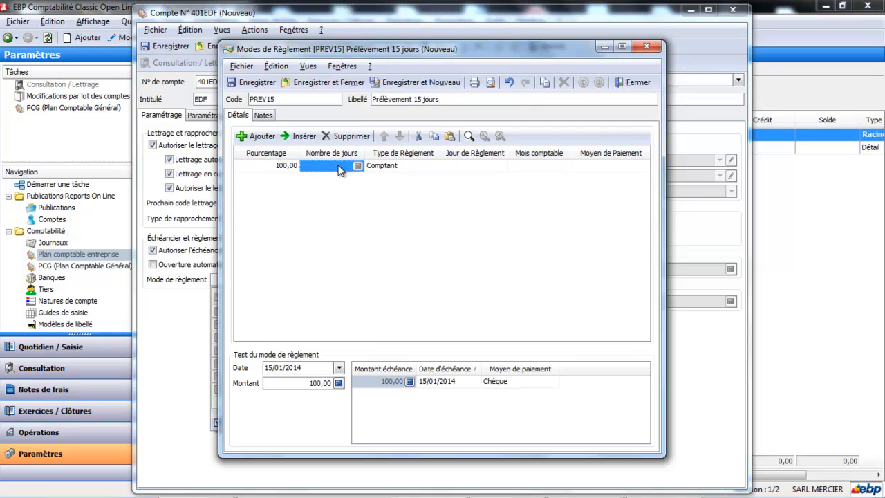
left_click(433, 167)
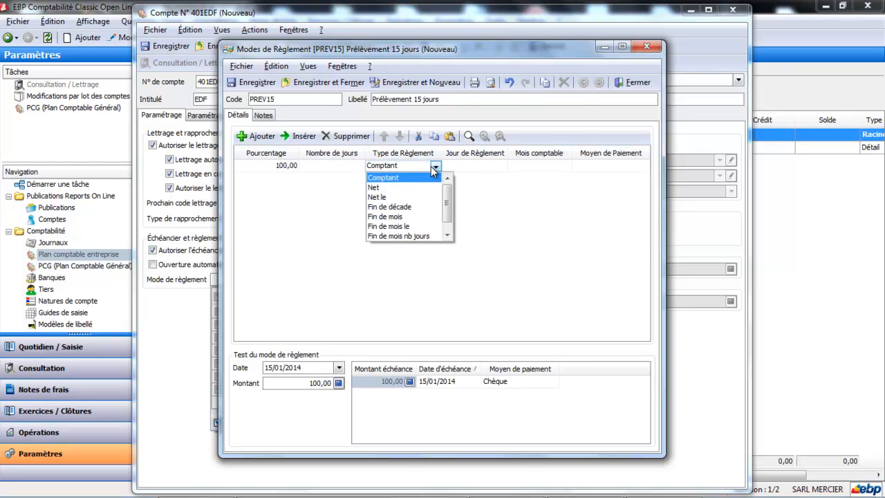
left_click(413, 187)
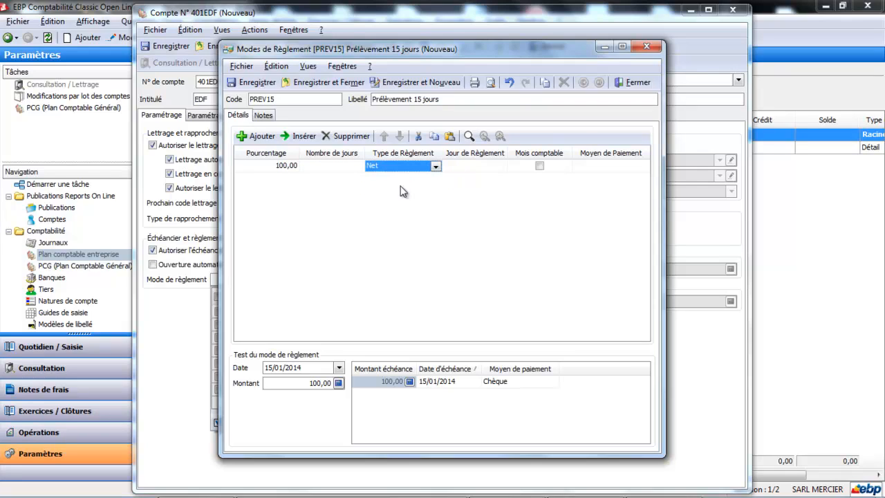
left_click(344, 168)
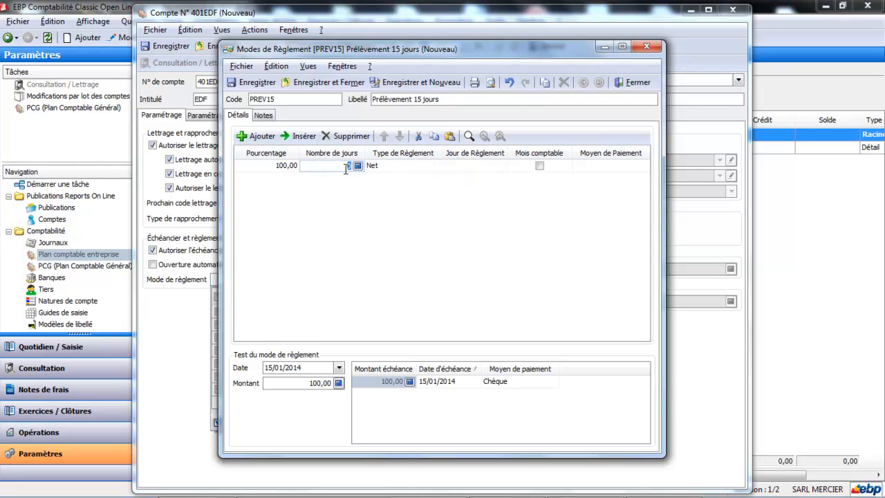
type("15")
key("Tab")
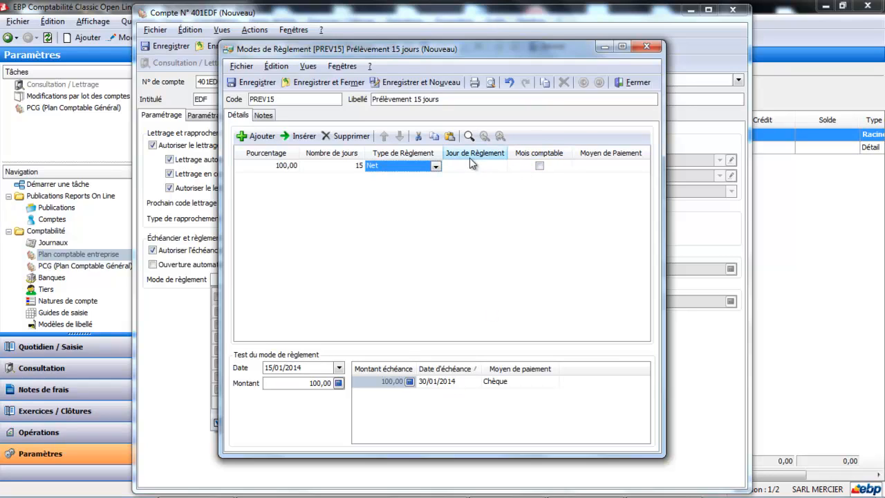
Choose Prélèvement as the means of payment, then save and close the payment mode
left_click(594, 166)
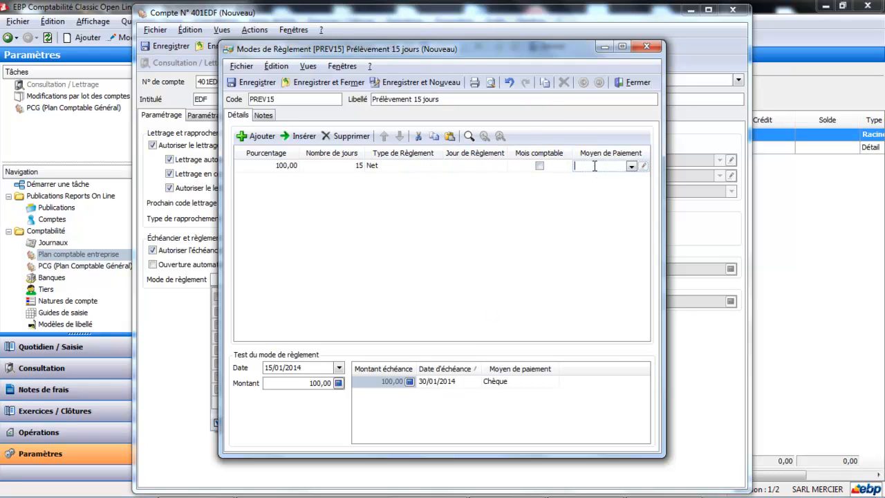
left_click(630, 167)
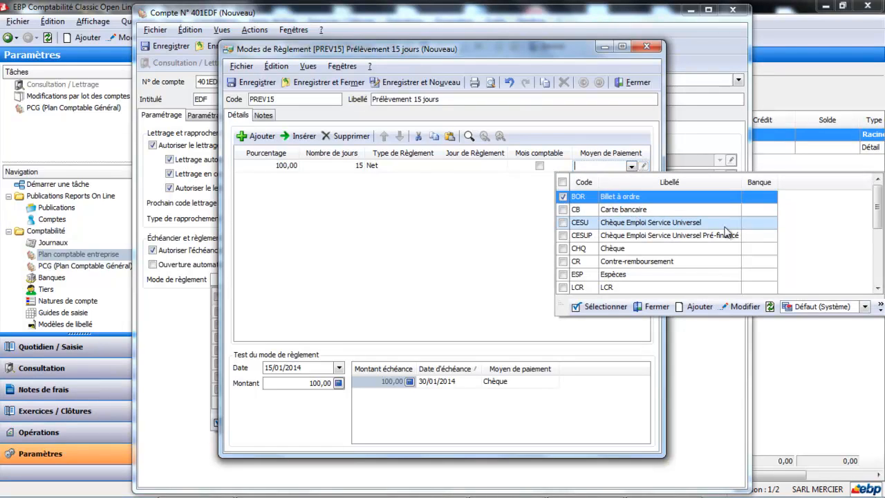
scroll(864, 215, "down", 2)
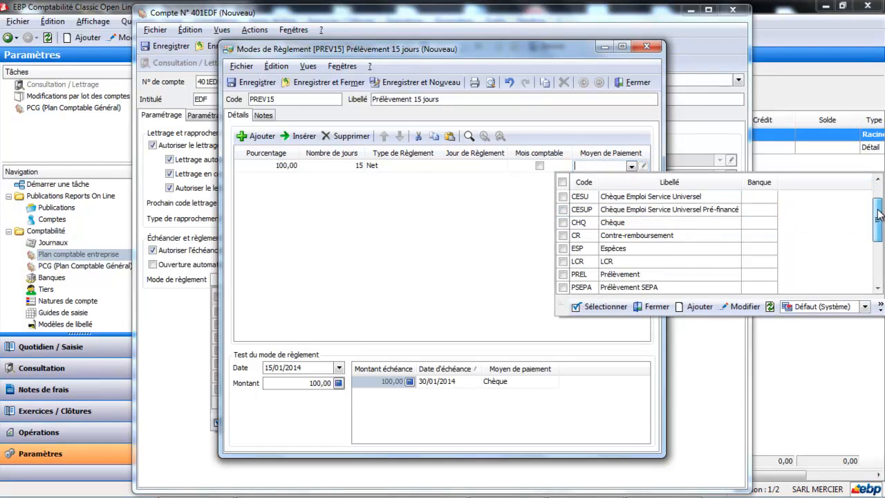
left_click(571, 261)
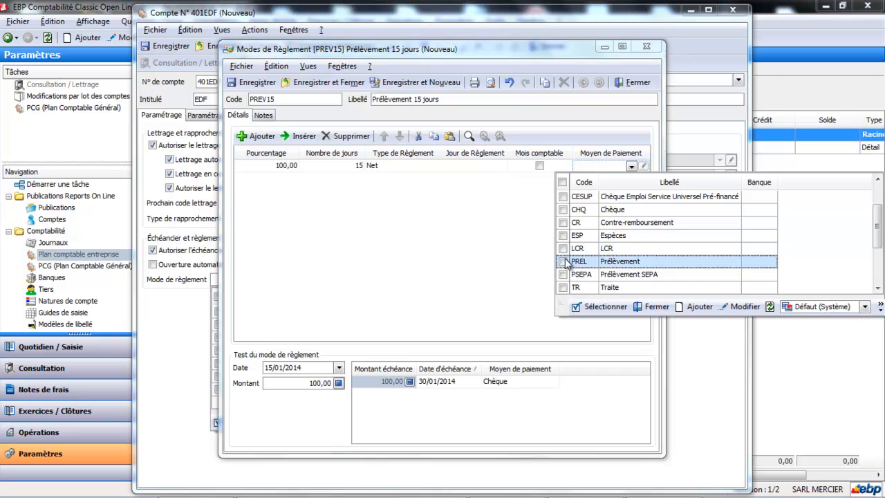
left_click(598, 307)
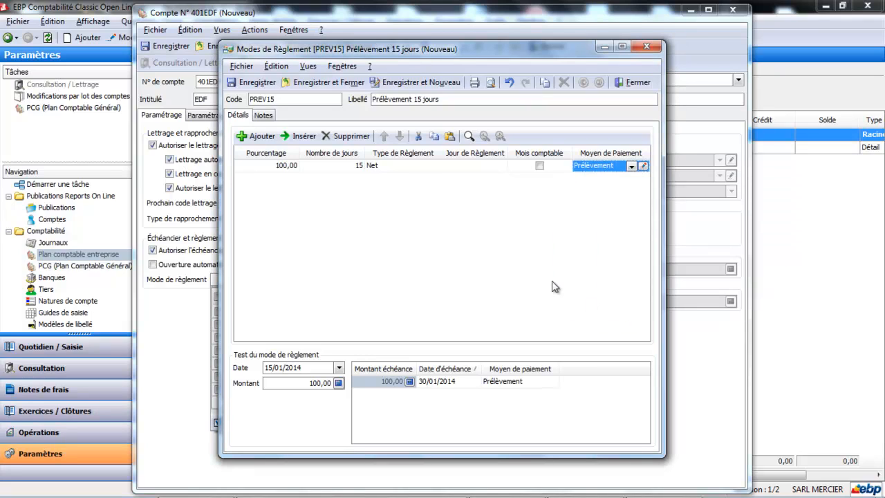
left_click(353, 83)
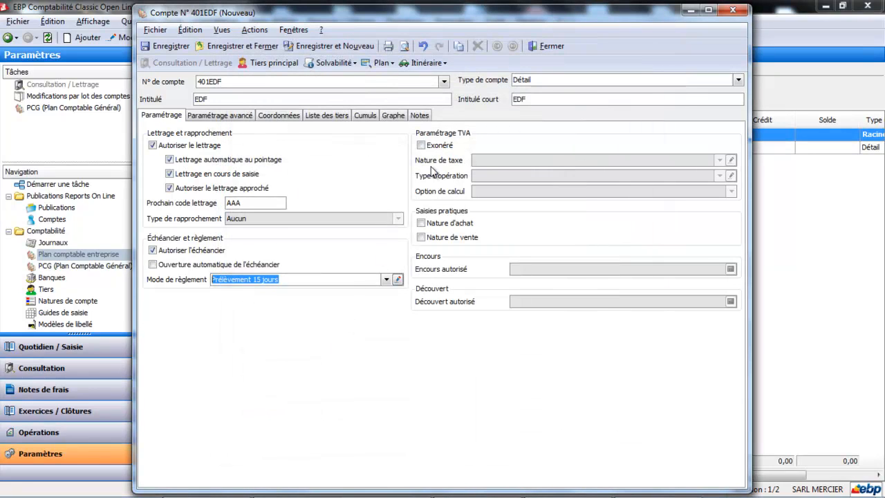
Save and close account 401EDF after reviewing its Nature d'achat option, advanced settings, contact details and list of third parties
left_click(421, 223)
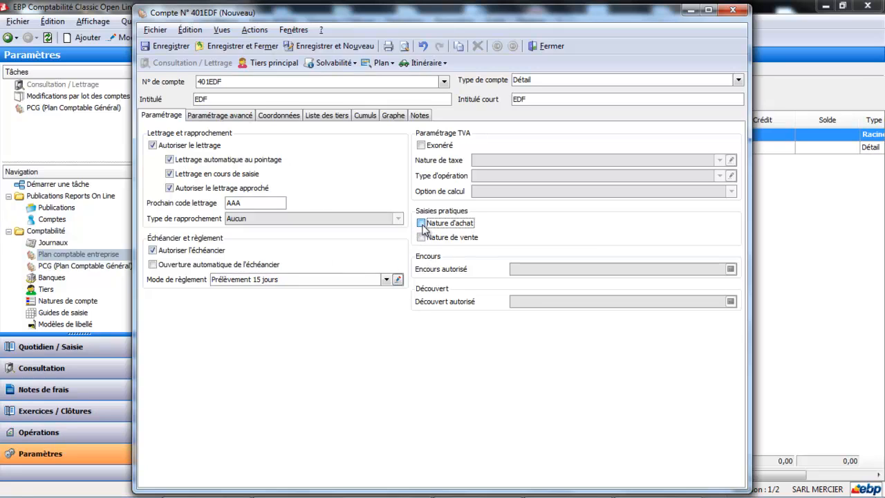
left_click(219, 115)
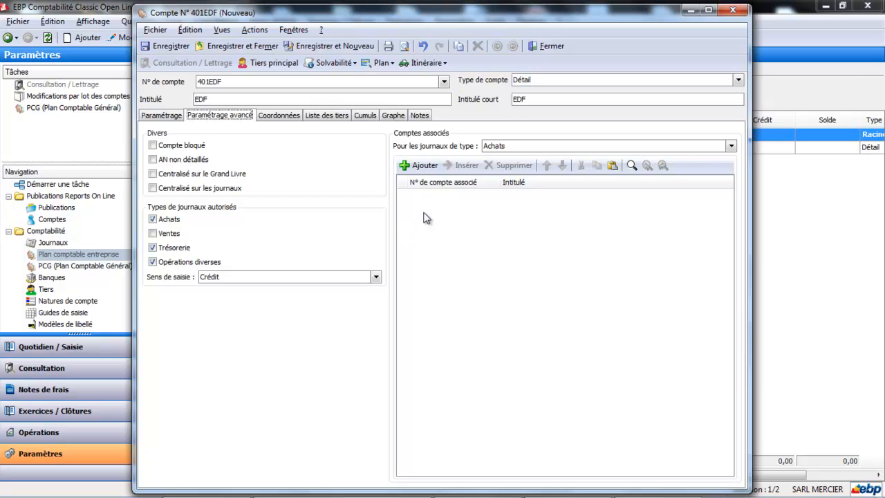
left_click(269, 117)
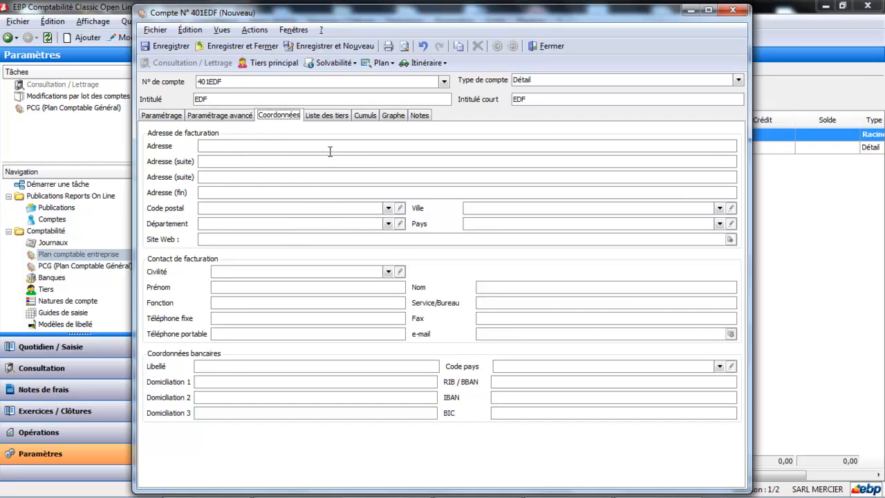
left_click(334, 116)
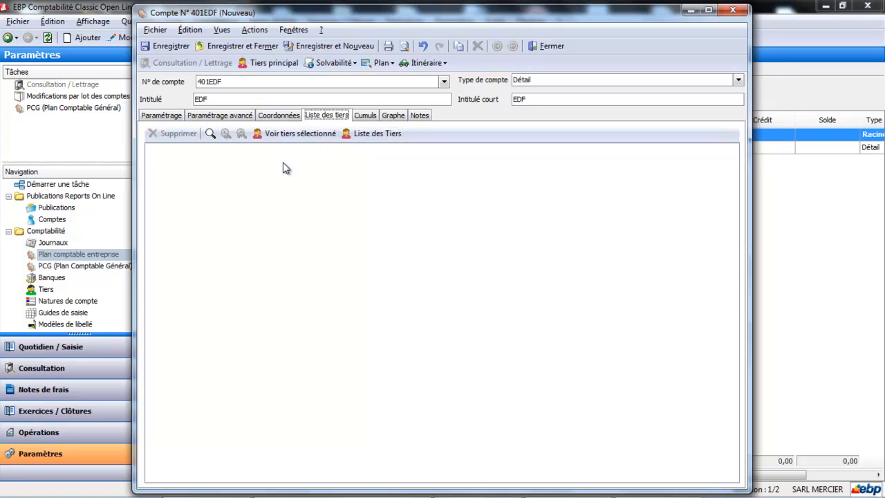
left_click(244, 46)
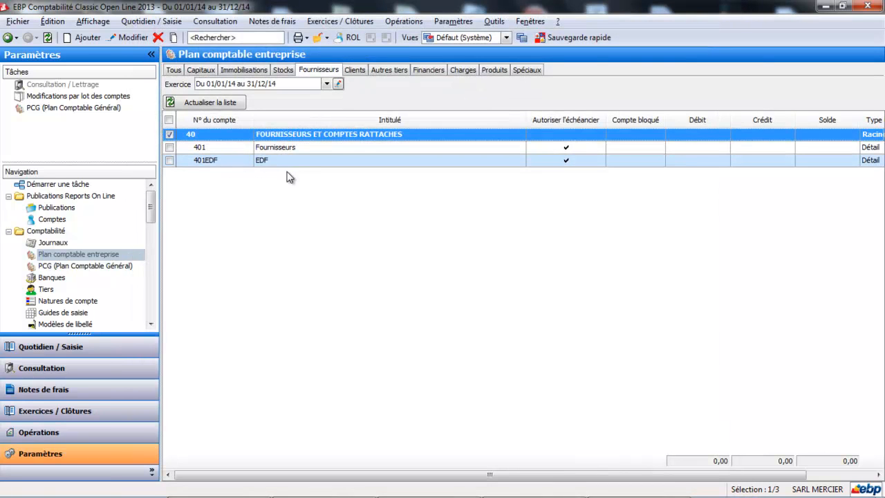
Add a new customer account in the chart of accounts, numbered 411 followed by the customer's surname in capitals
left_click(353, 74)
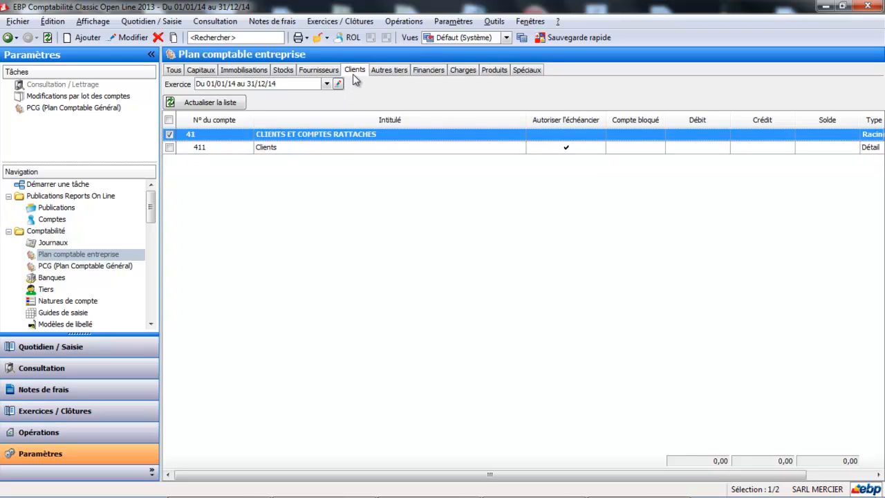
left_click(83, 39)
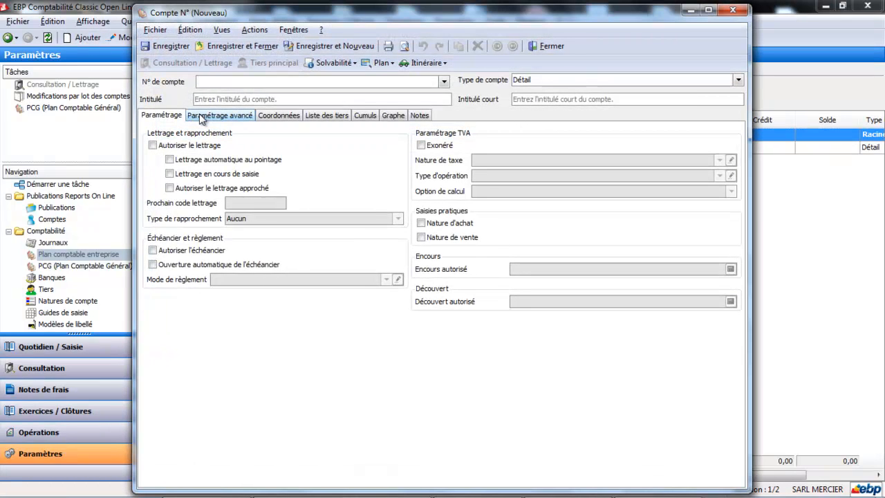
type("411")
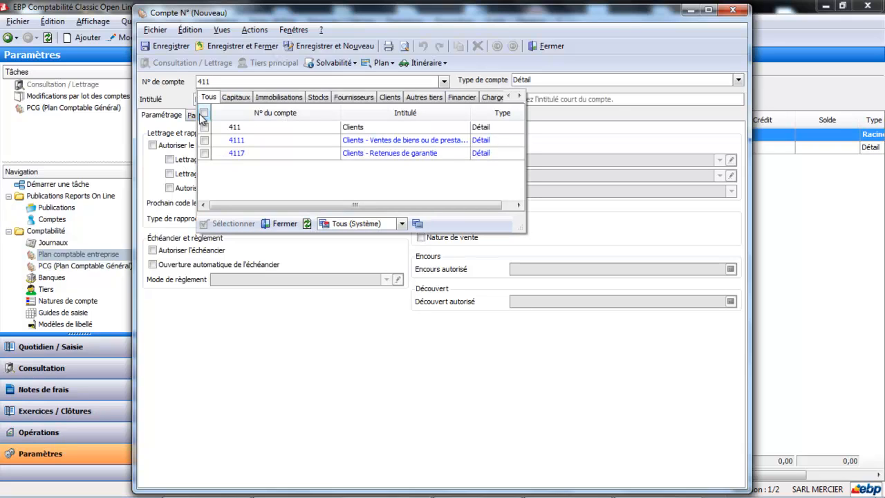
type("dupont")
key("BackSpace")
key("BackSpace")
key("BackSpace")
key("BackSpace")
key("BackSpace")
key("BackSpace")
type("DUPONT")
key("Tab")
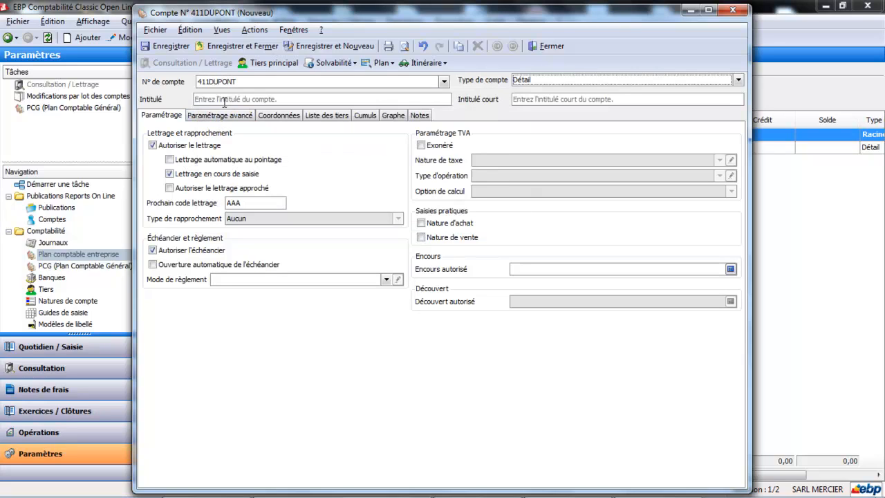
Title the account CLIENT plus the customer's surname, and enable Lettrage automatique au pointage and Autoriser le lettrage approché
left_click(225, 99)
type("CLIENT ")
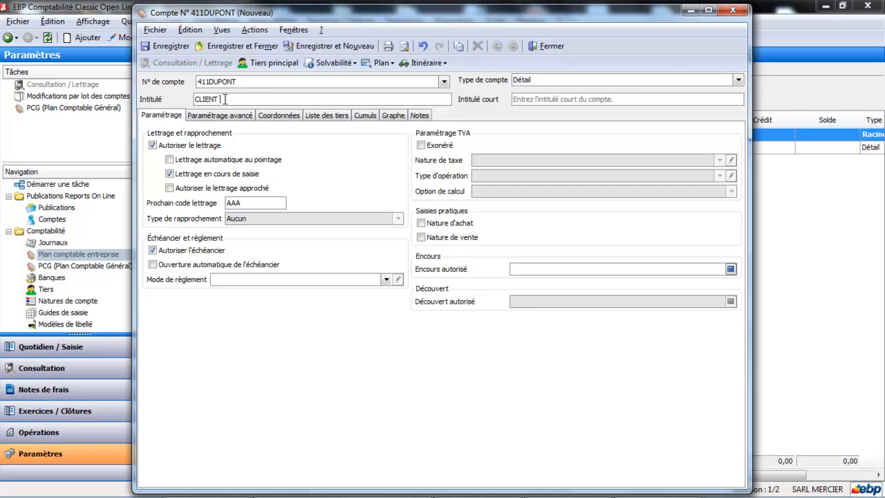
type("DUPONT")
key("Tab")
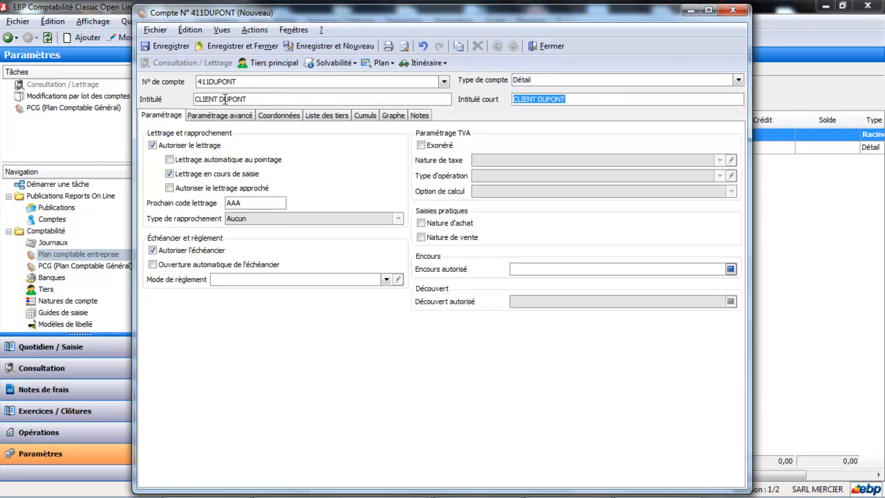
left_click(170, 160)
left_click(171, 188)
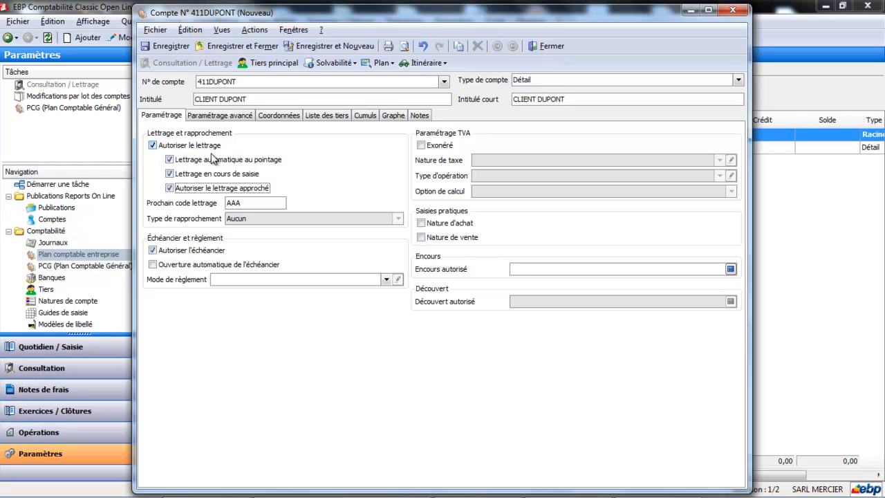
Add a new payment mode for the customer account with code T30FM and label Trait à 30 jours fin de mois
left_click(387, 279)
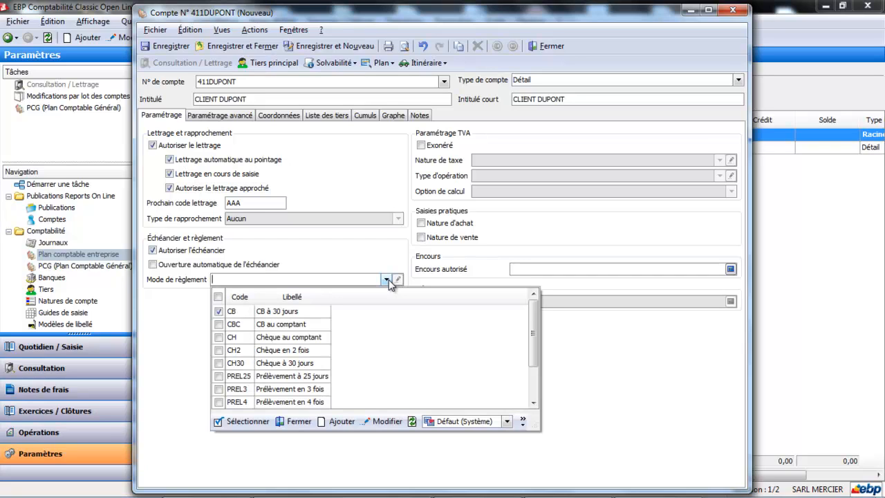
mouse_move(531, 335)
left_mouse_down()
mouse_move(534, 365)
mouse_move(539, 329)
left_mouse_up()
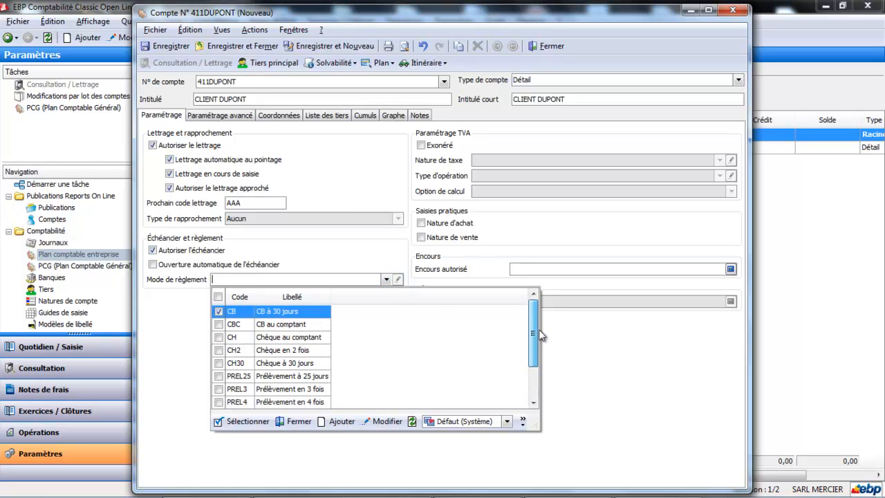
left_click(336, 420)
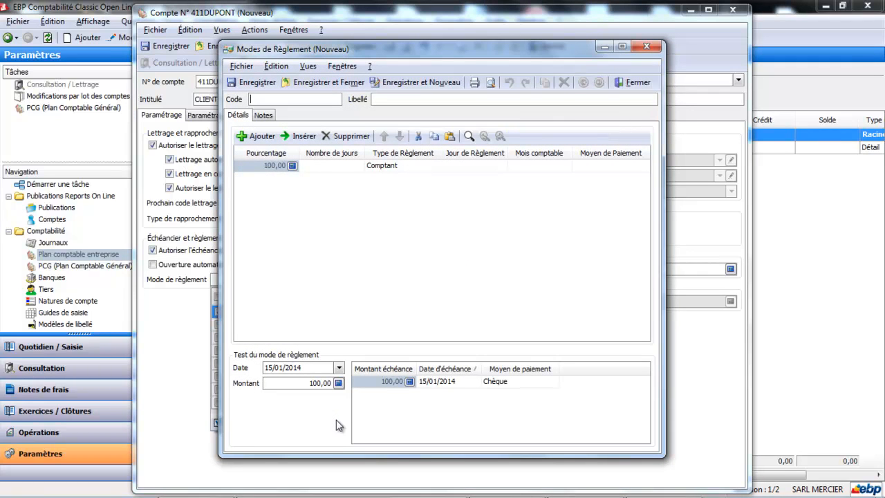
type("T30FM")
key("Tab")
type("Tr")
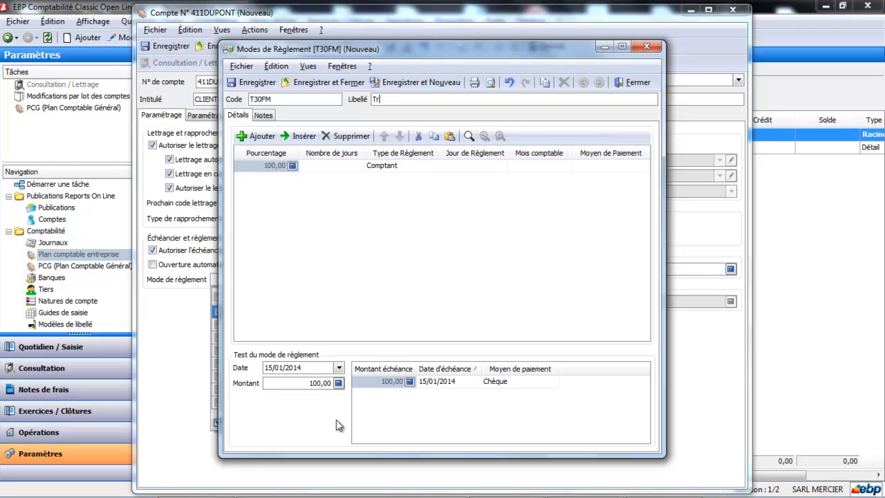
type("ait à 30 jours fin de mois")
key("Tab")
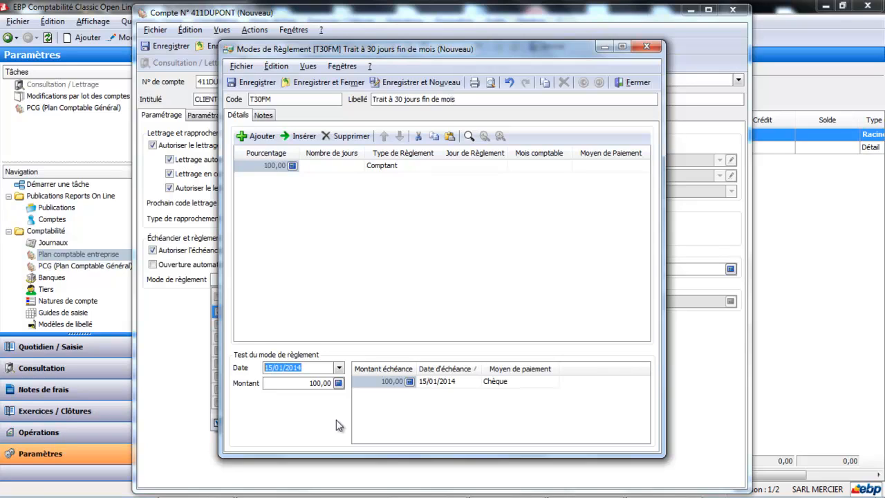
Set the payment mode's instalment line to type Fin de mois with 30 days
left_click(403, 169)
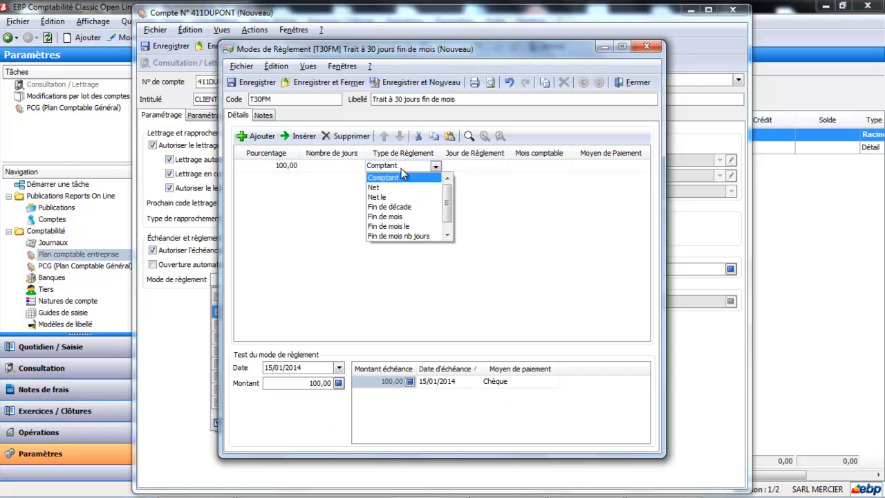
left_click(399, 217)
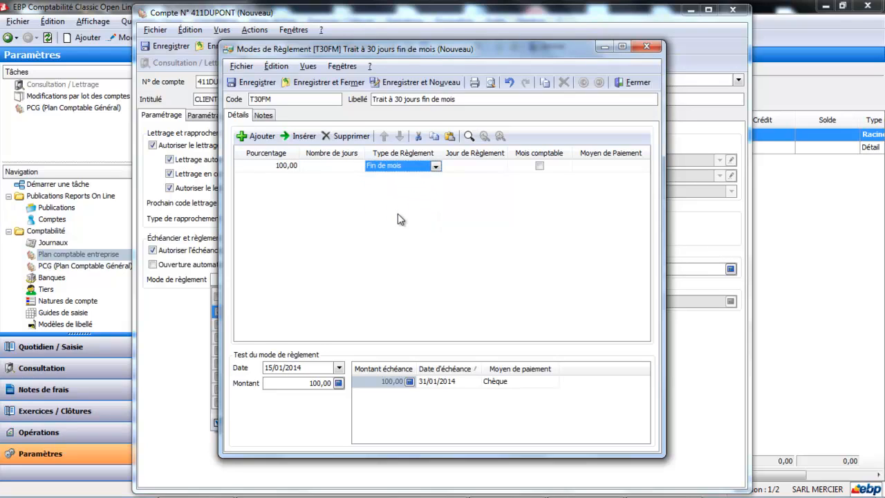
left_click(343, 166)
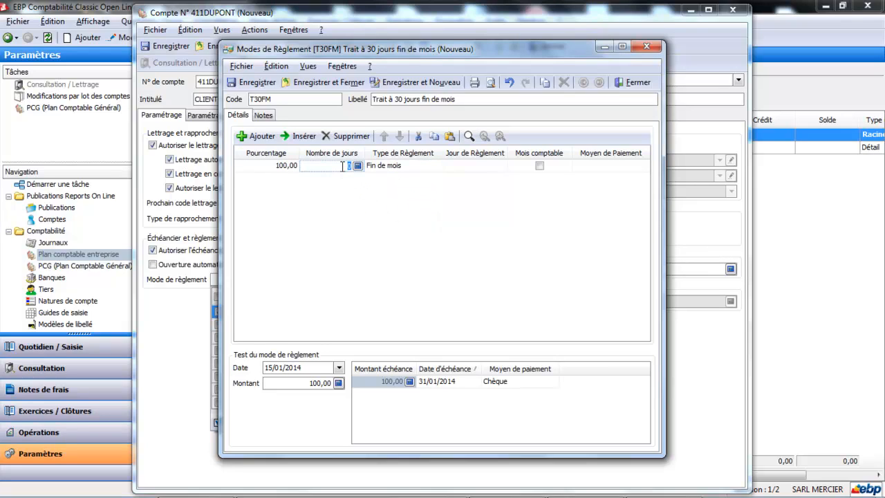
type("30")
key("Tab")
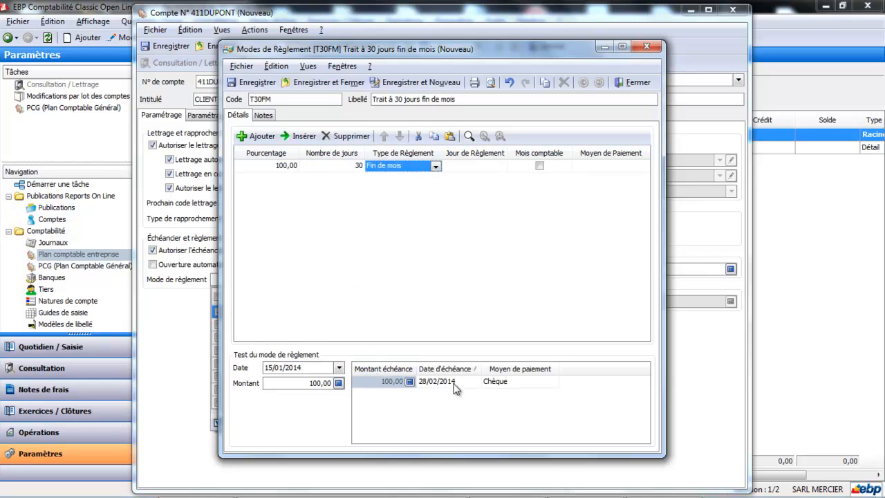
Choose Traite as the means of payment, then save and close the payment mode
left_click(624, 165)
left_click(632, 168)
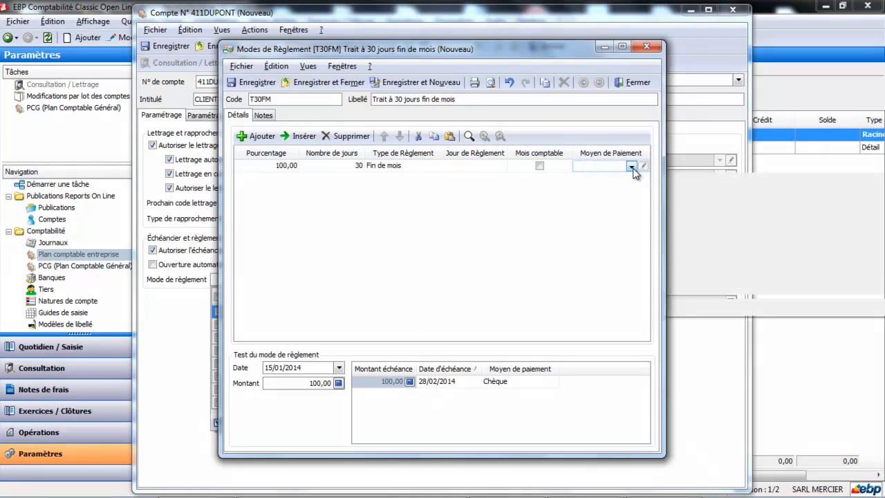
left_click(876, 199)
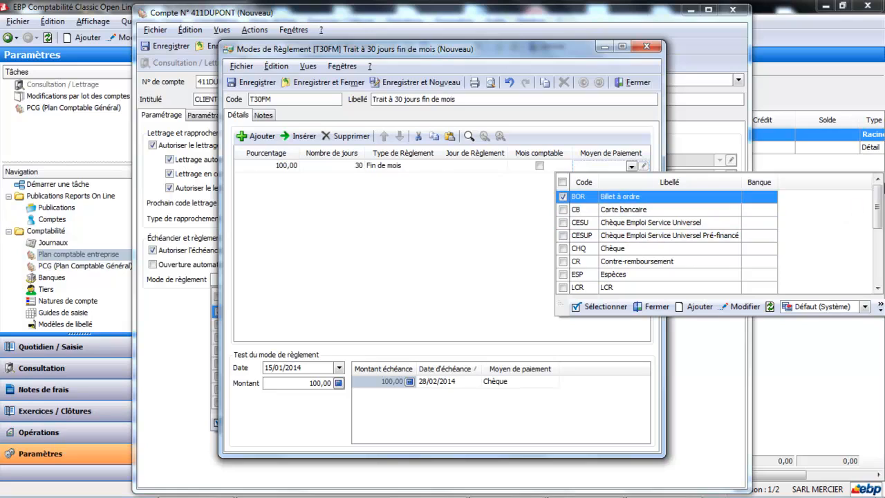
left_click_drag(878, 204, 880, 231)
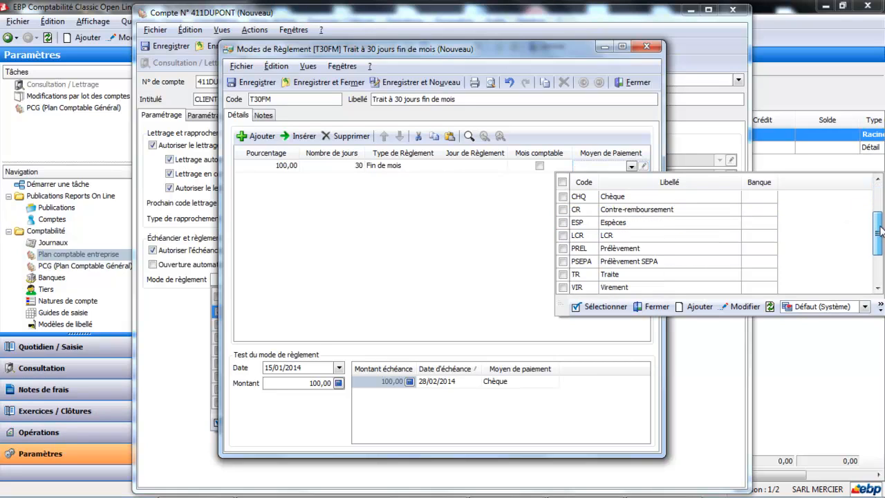
double_click(675, 274)
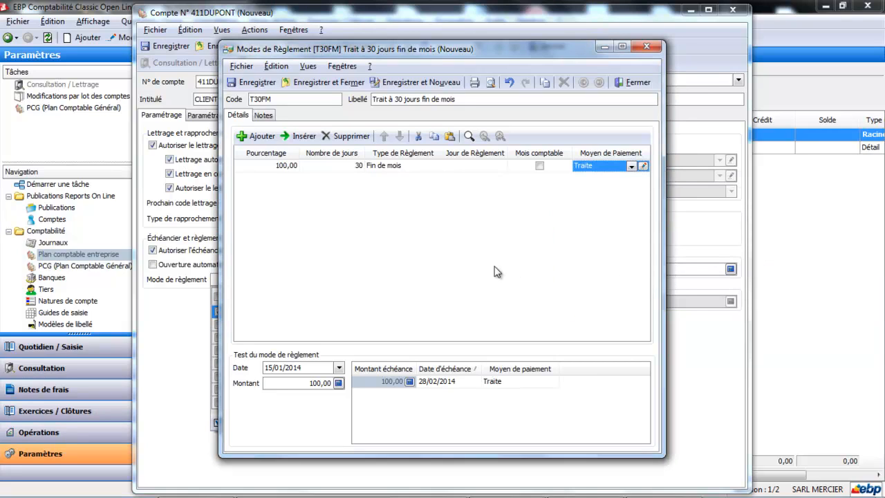
left_click(329, 83)
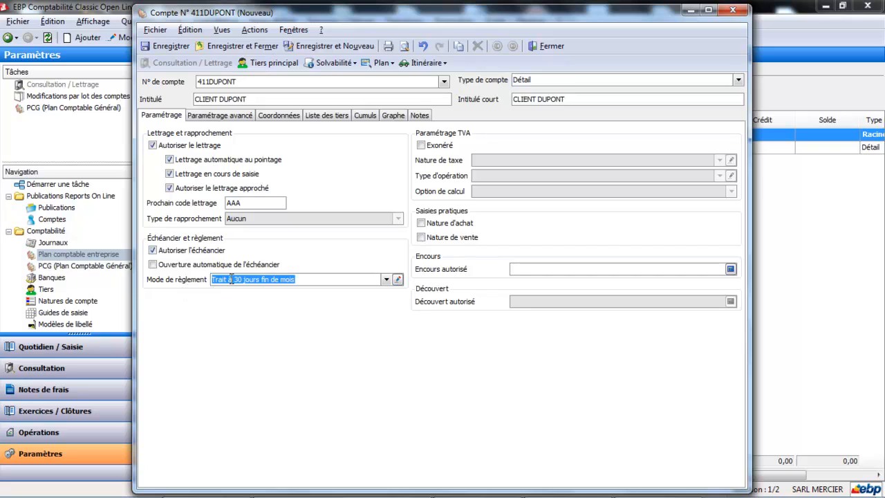
Review the customer account's advanced settings and enter the customer's street address as the billing address
left_click(232, 116)
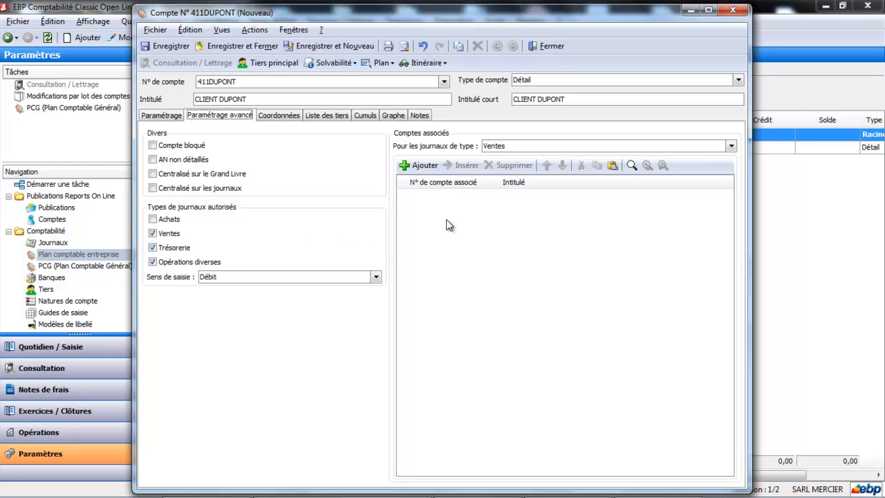
left_click(290, 119)
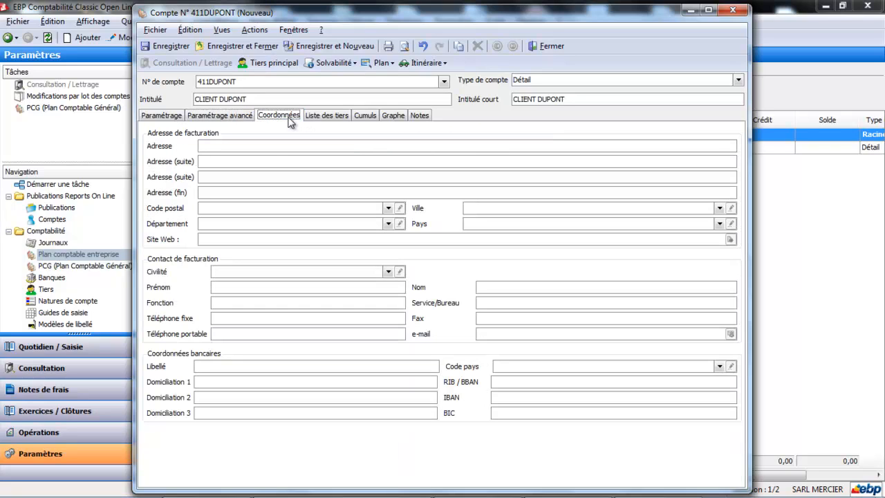
left_click(260, 147)
type("10 RUE")
key("BackSpace")
key("BackSpace")
key("BackSpace")
type("rue ledormeurs")
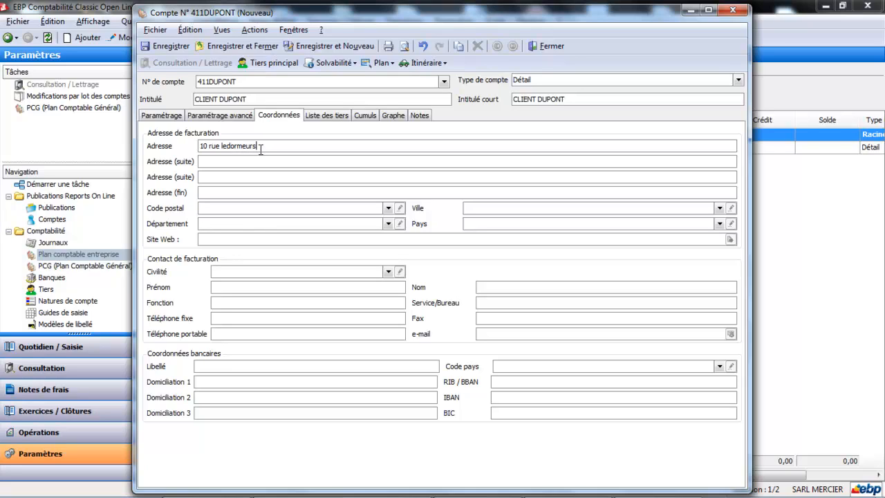
key("BackSpace")
Fill in the billing postal code and city, then save and close the customer account after viewing its list of third parties
key("Tab")
type("44100")
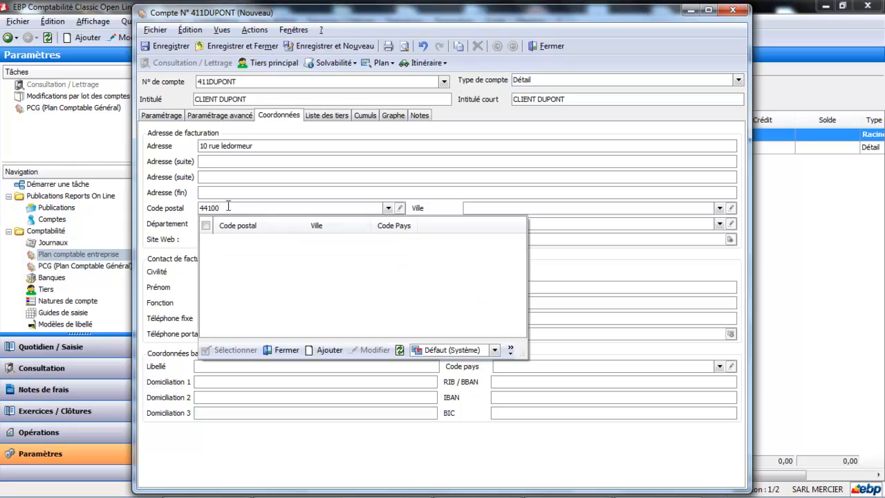
key("Tab")
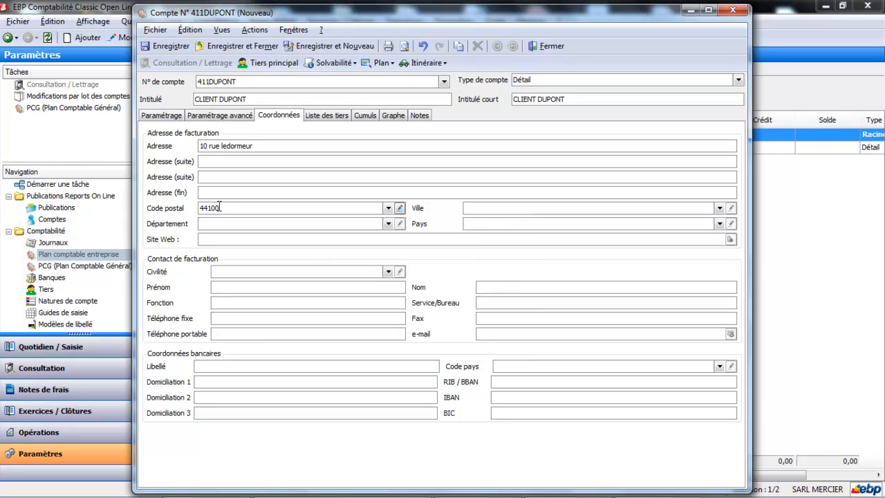
type("nantes")
key("Tab")
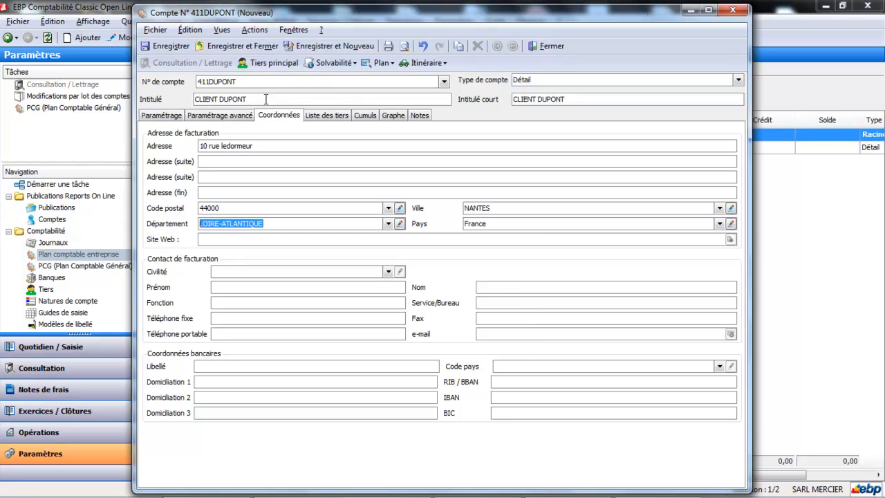
left_click(320, 115)
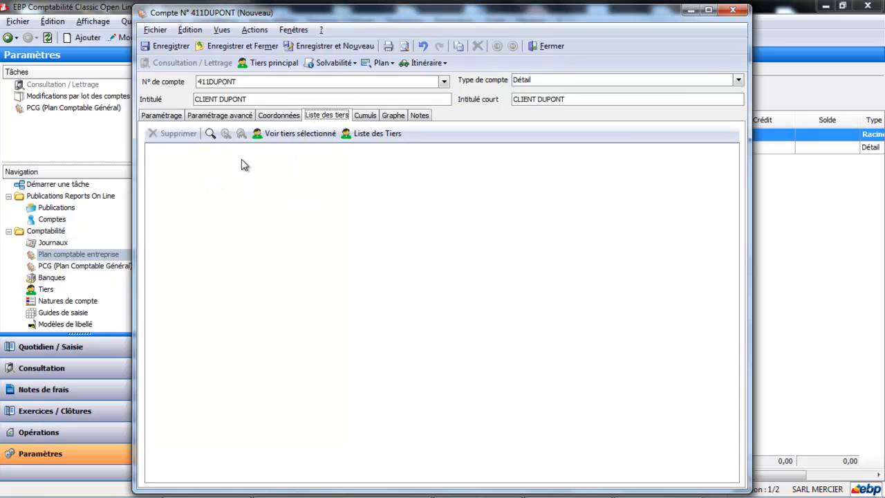
left_click(258, 50)
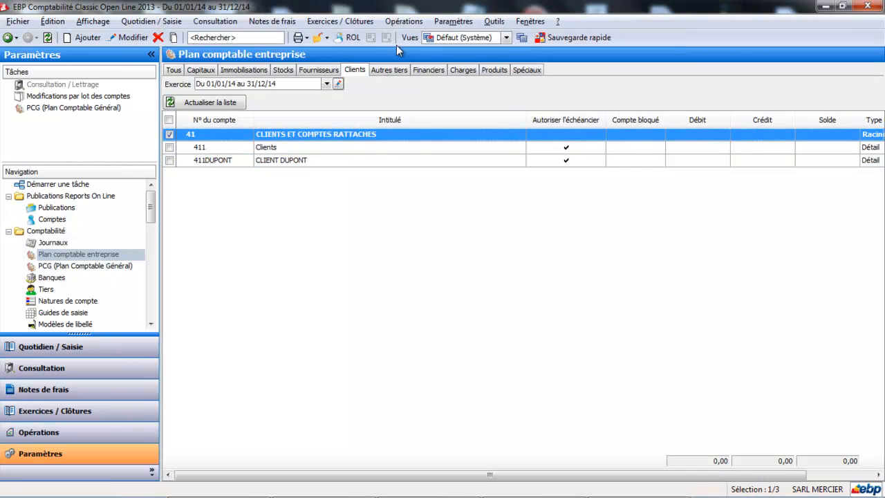
Allow lettrage on account 431 Sécurité sociale, including automatique au pointage and approché, then save and close the account
left_click(380, 70)
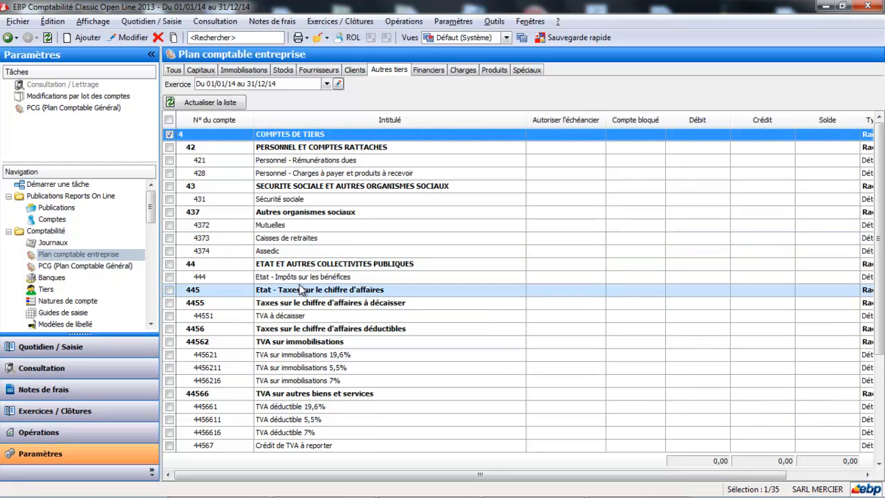
left_click(286, 201)
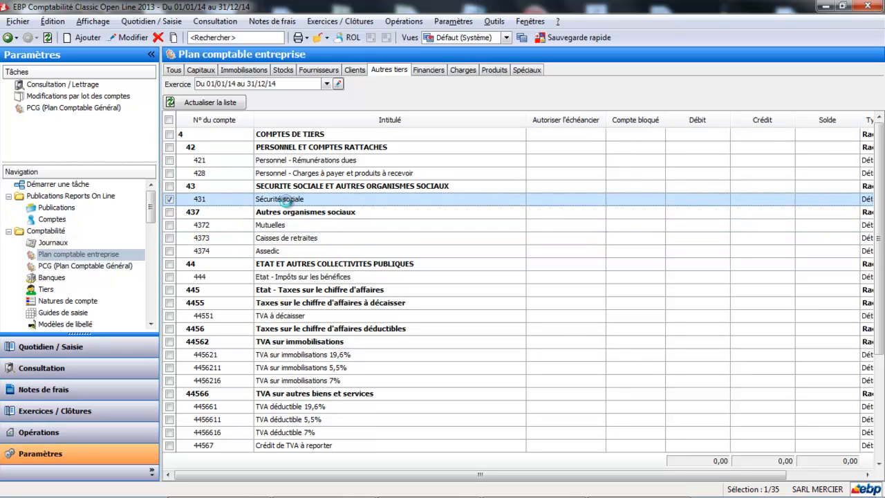
double_click(286, 200)
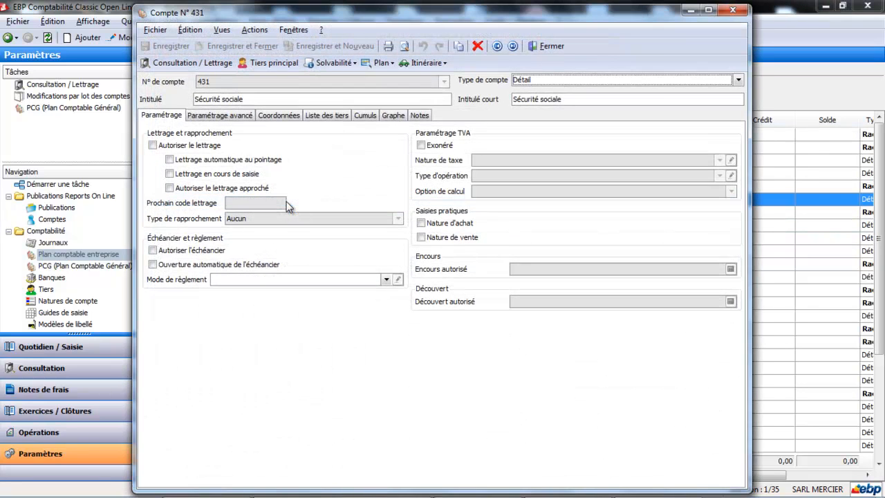
left_click(154, 145)
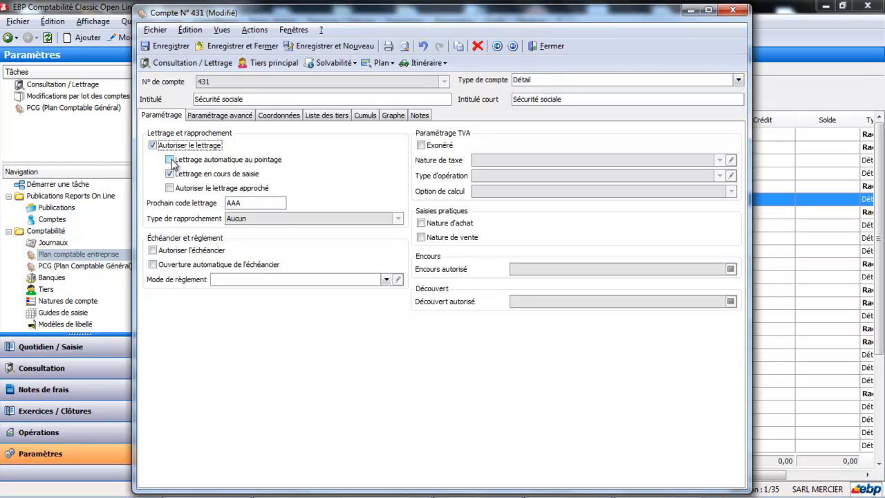
left_click(170, 160)
left_click(172, 191)
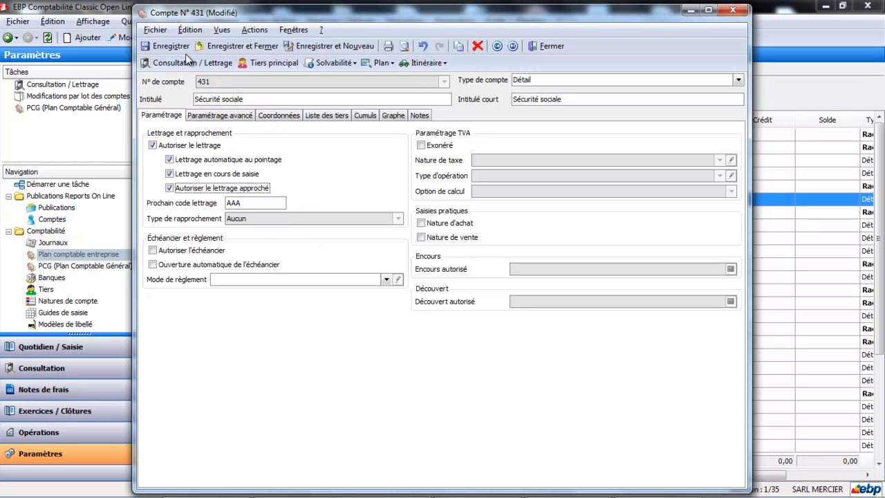
left_click(235, 47)
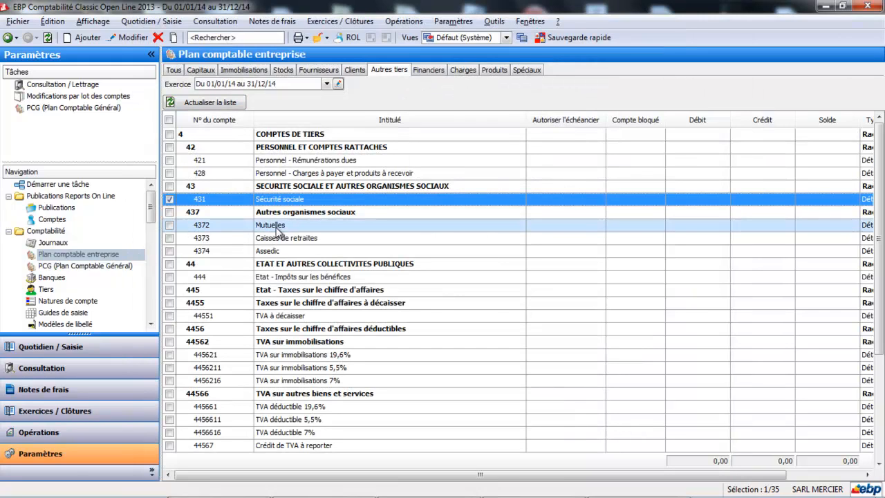
Open account 445621 TVA sur immobilisations 19,6% from the third-party accounts, examine its TVA settings, and close it
left_click(283, 163)
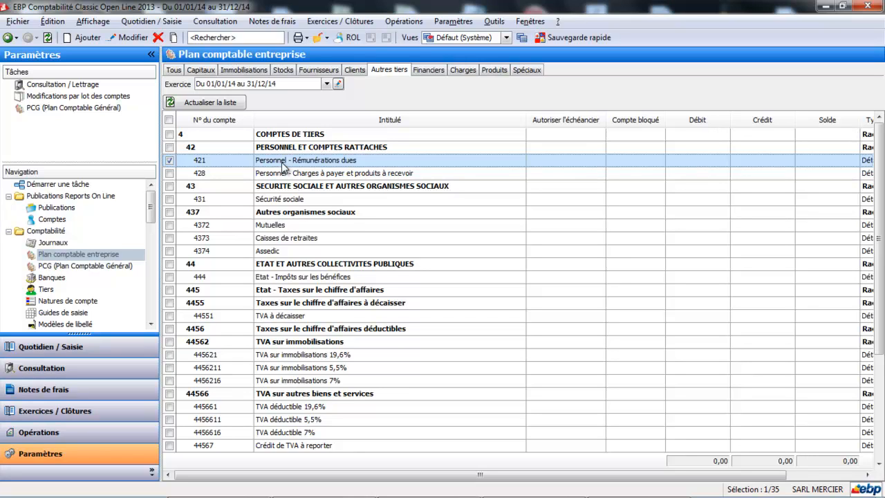
left_click(282, 161)
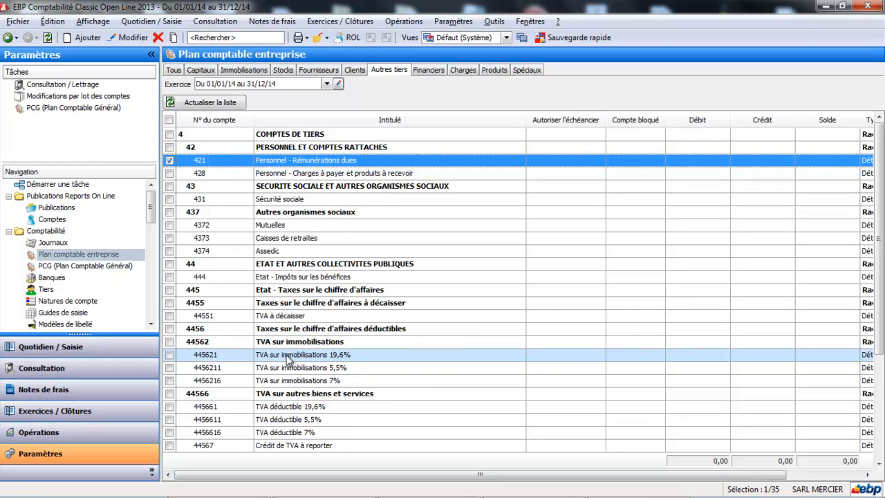
left_click(286, 356)
double_click(286, 355)
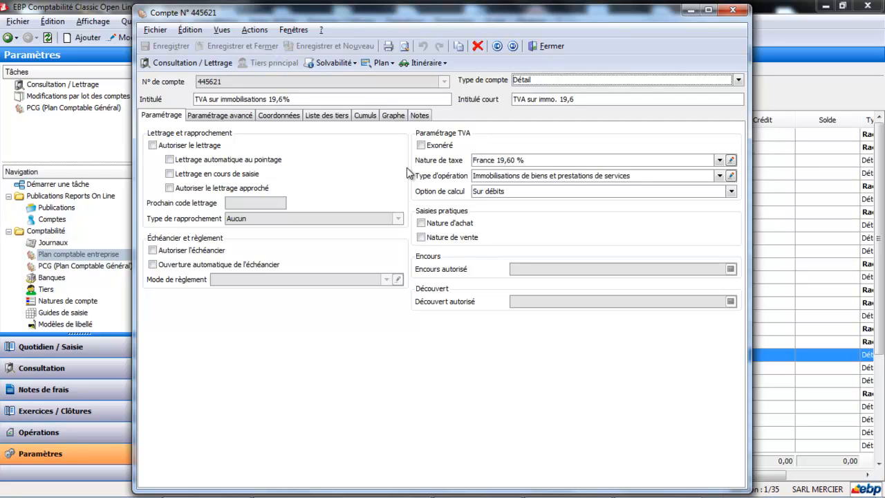
left_click(546, 47)
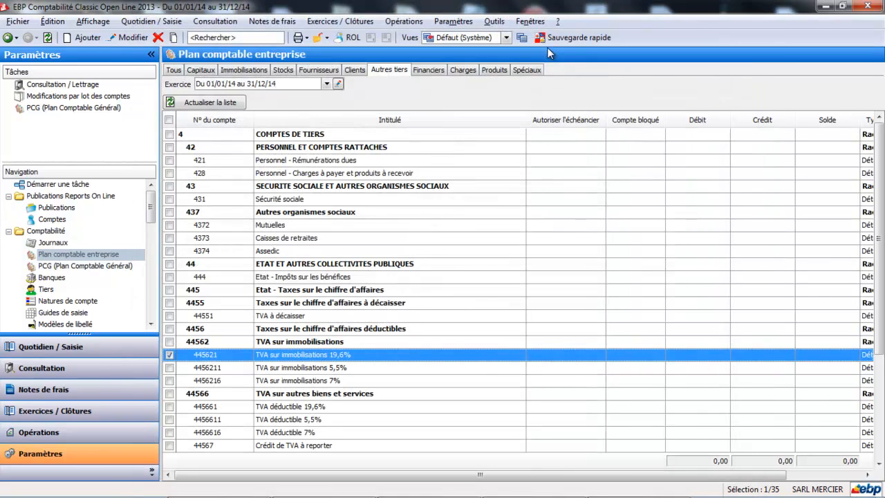
Create financial account 512100 titled Banque Populaire, check its advanced settings, and save and close it
left_click(429, 72)
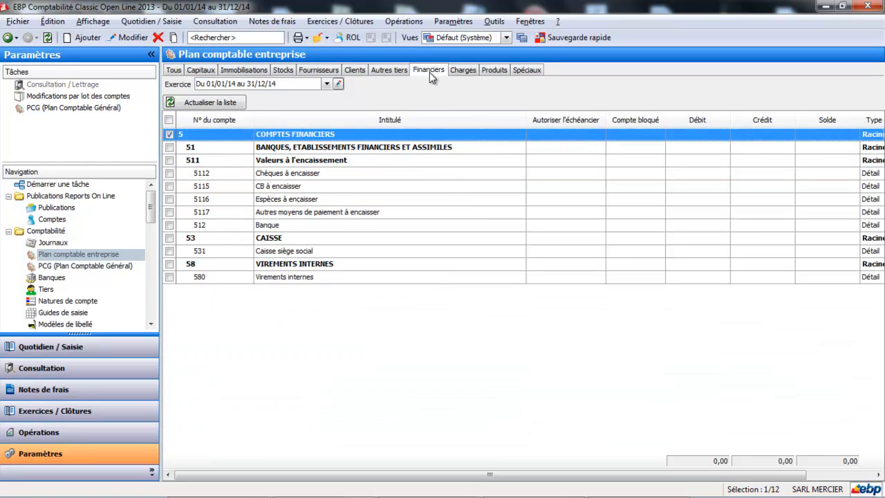
left_click(89, 38)
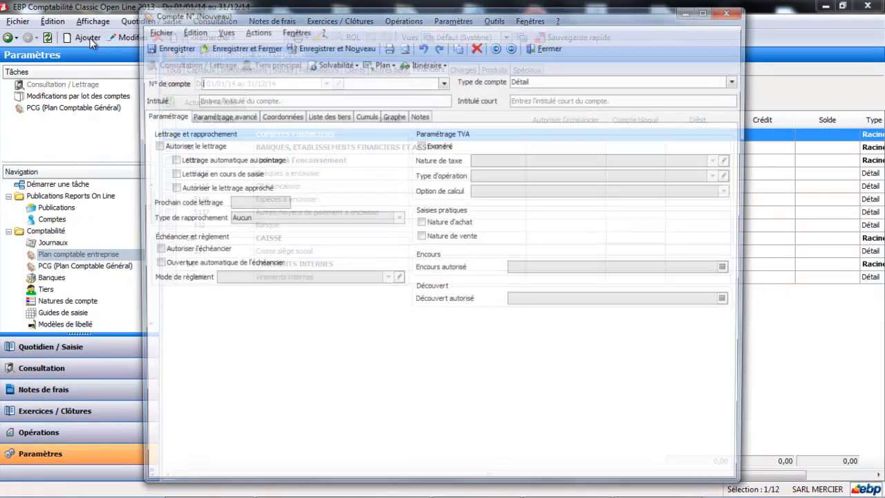
type("512100")
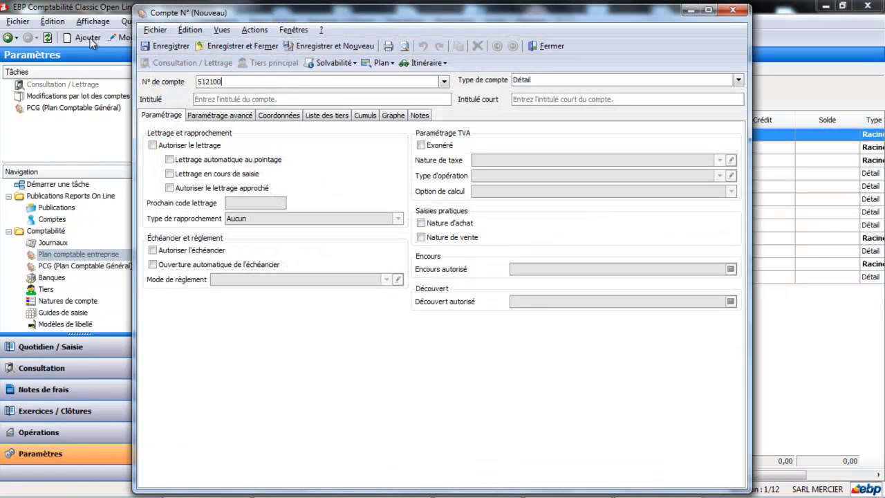
key("Tab")
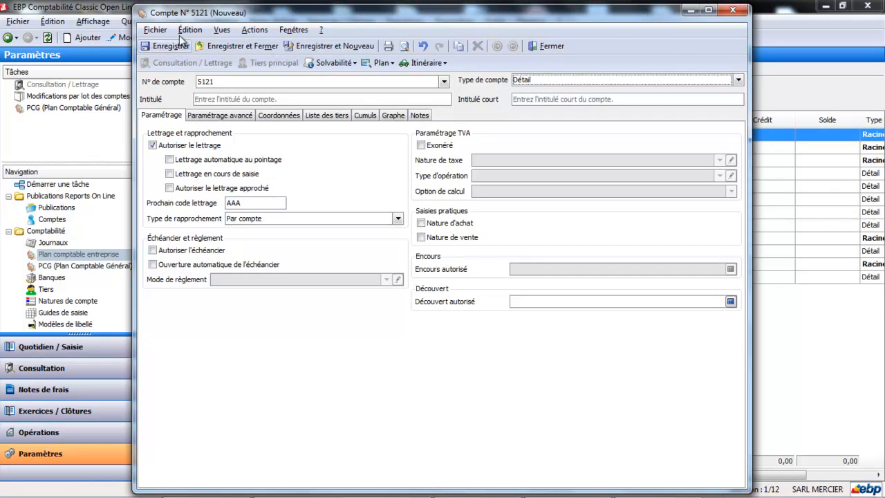
left_click(239, 100)
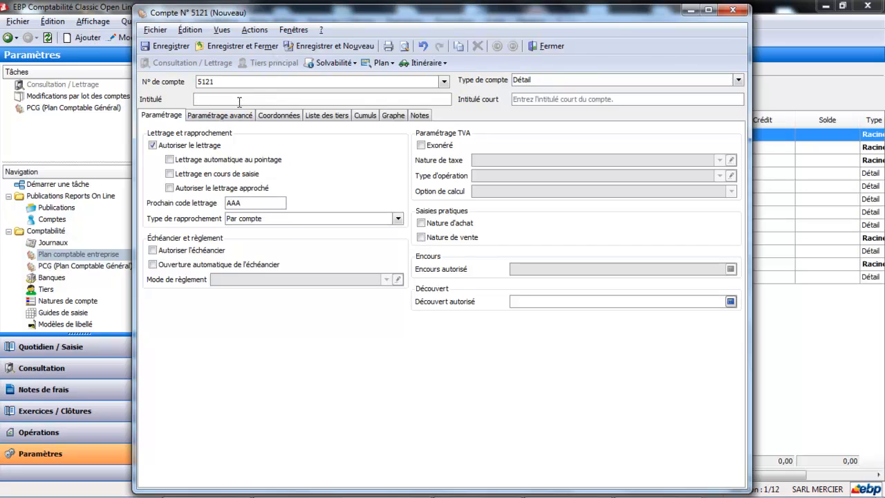
type("Banque Populaire")
key("Tab")
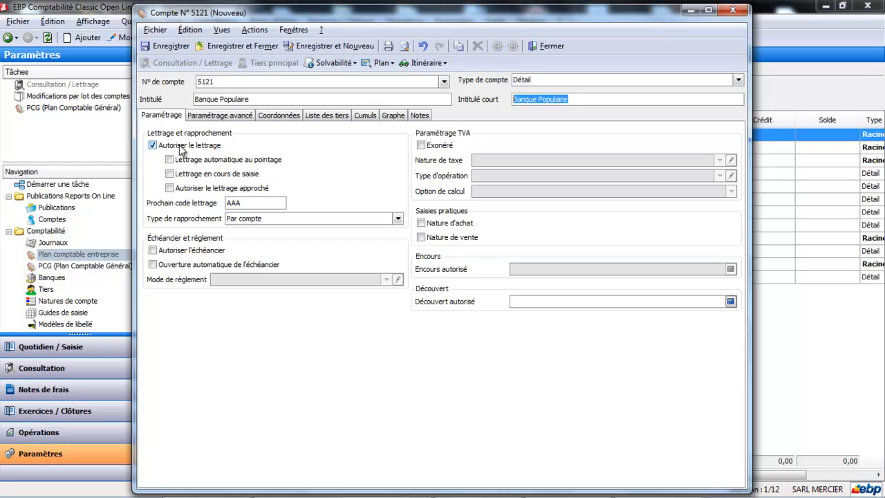
left_click(223, 118)
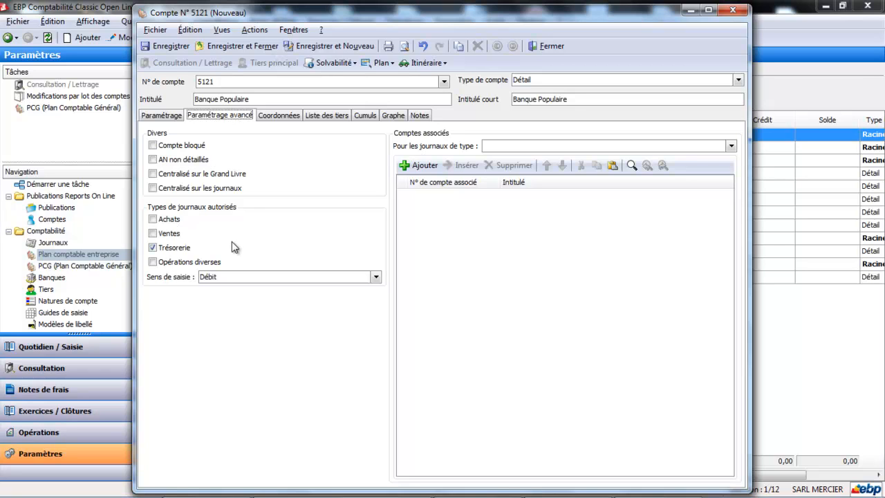
left_click(251, 48)
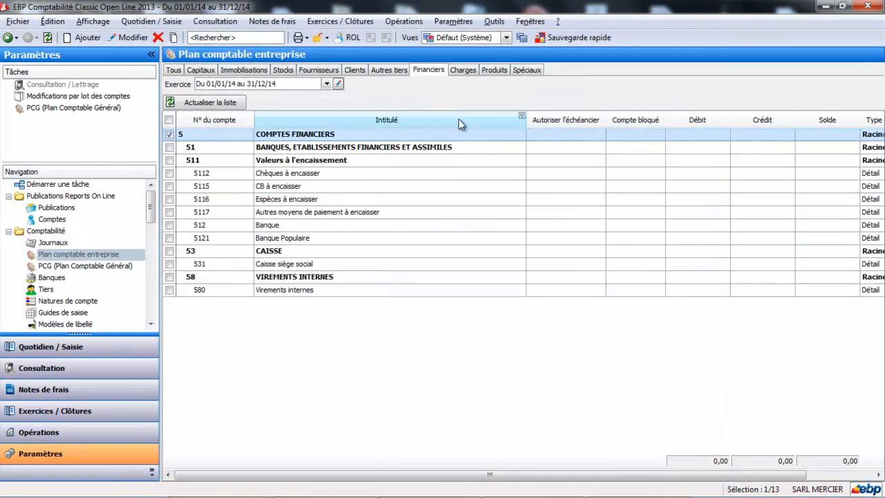
Start a new expense account numbered 626100 from the Charges accounts and dismiss the account suggestion list
left_click(460, 71)
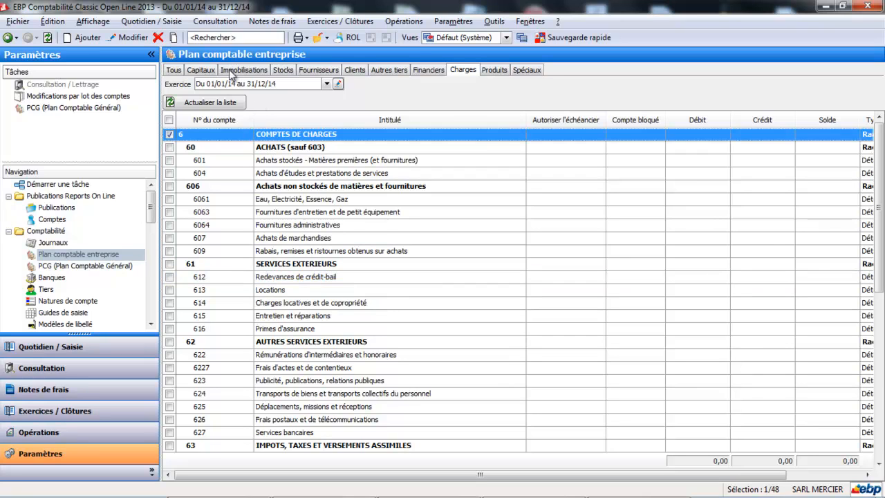
left_click(88, 37)
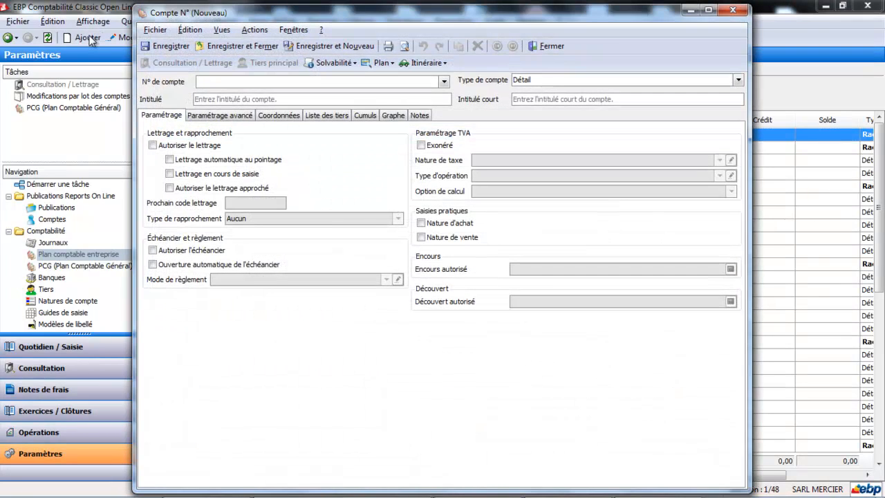
type("626100")
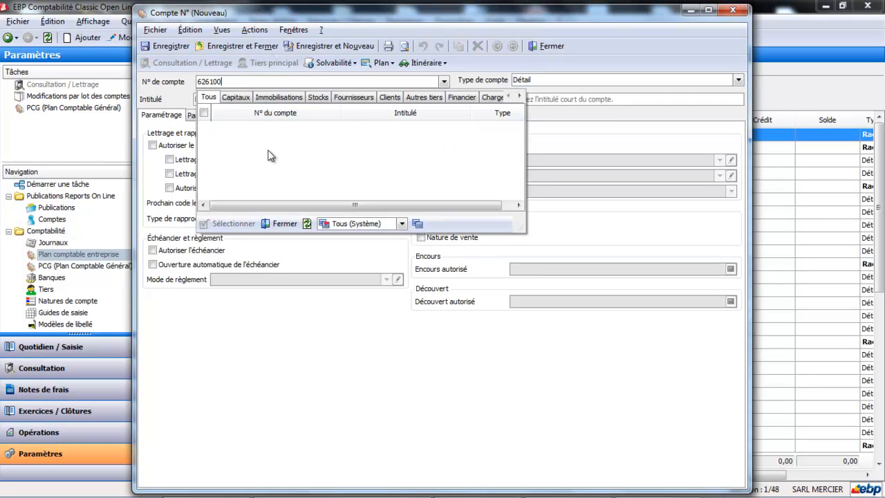
left_click(284, 224)
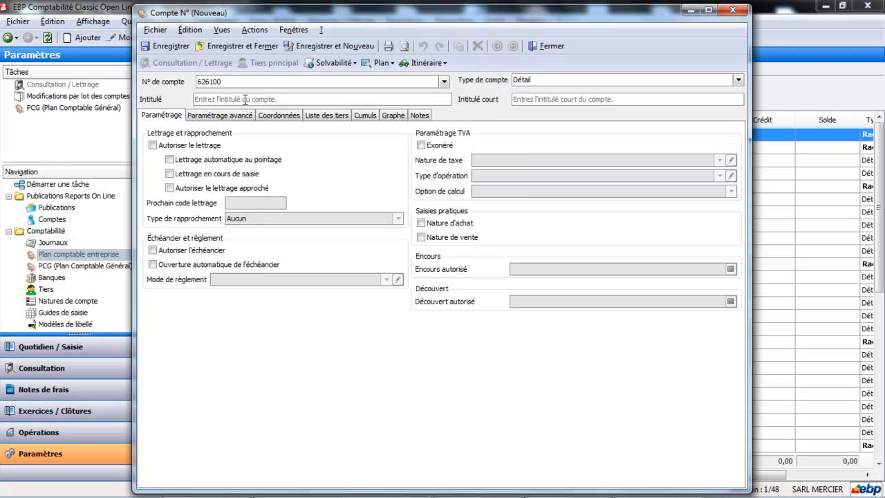
Title the new expense account Télephone, check its advanced settings, and save and close it
left_click(245, 99)
type("Té")
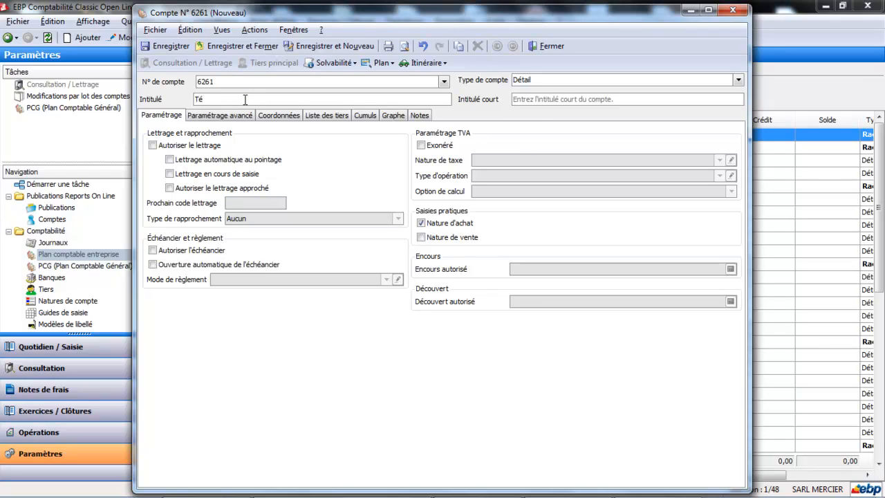
type("lpéhone")
key("BackSpace")
key("BackSpace")
key("BackSpace")
key("BackSpace")
key("BackSpace")
key("BackSpace")
type("EPHON")
key("BackSpace")
key("BackSpace")
key("BackSpace")
key("BackSpace")
key("BackSpace")
type("ephone")
key("Tab")
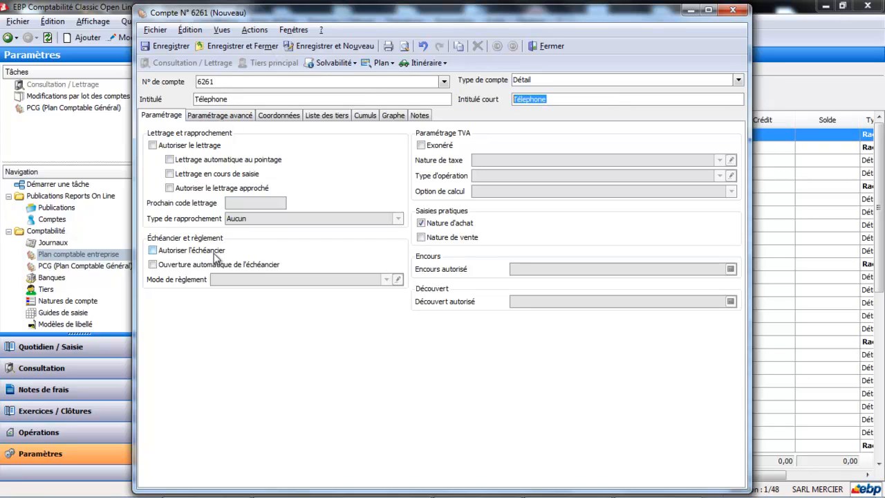
left_click(238, 118)
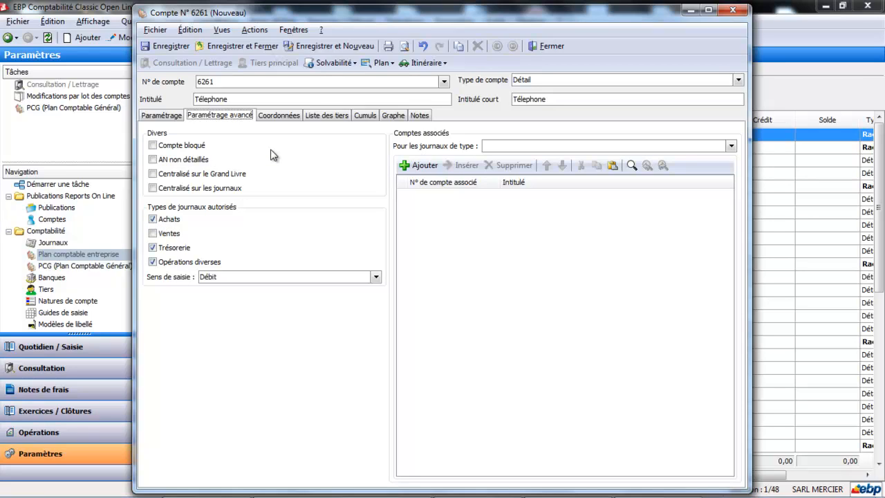
left_click(258, 45)
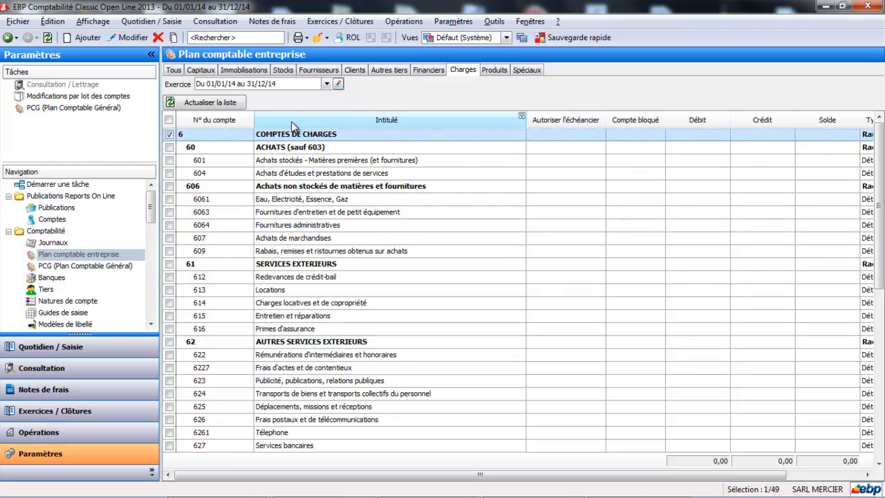
Create income account 706100 titled Formation EBP among the Produits accounts, and save and close it
left_click(499, 72)
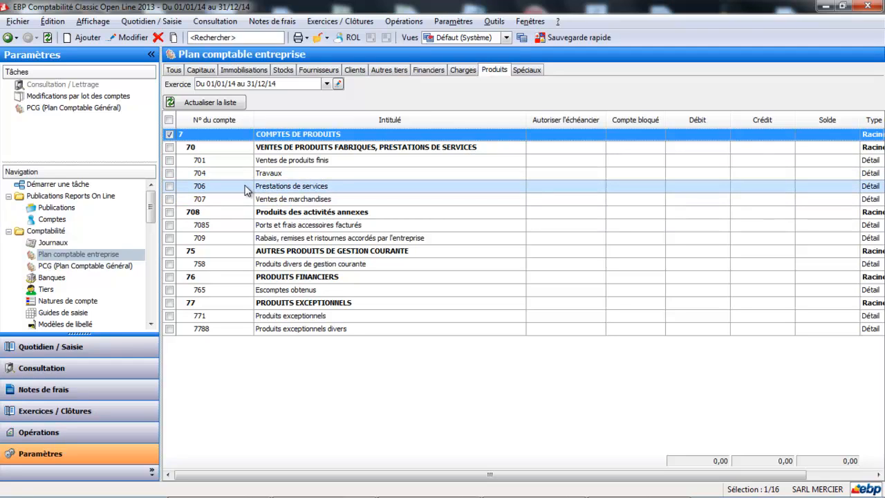
left_click(86, 37)
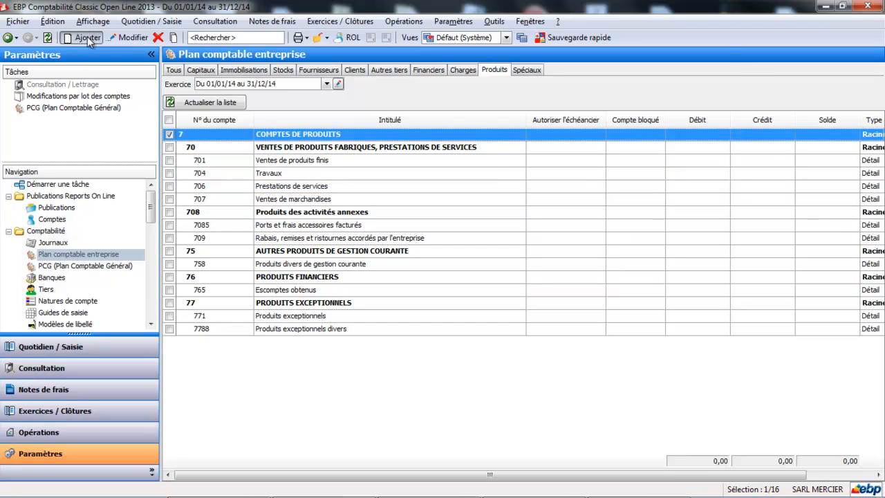
type("706100")
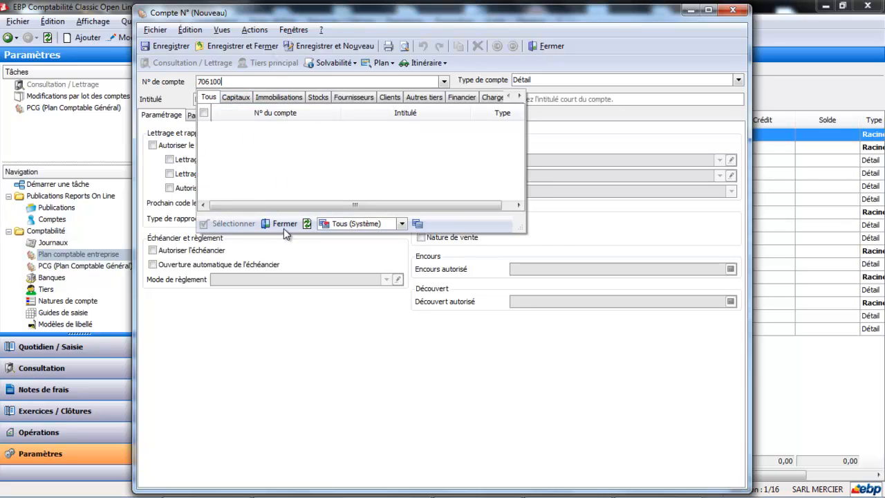
left_click(282, 224)
left_click(237, 99)
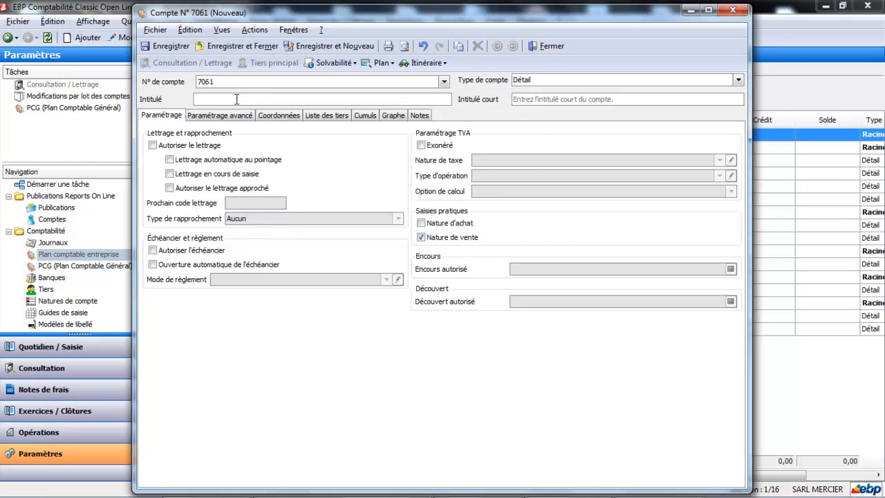
type("Formation EBP")
key("Tab")
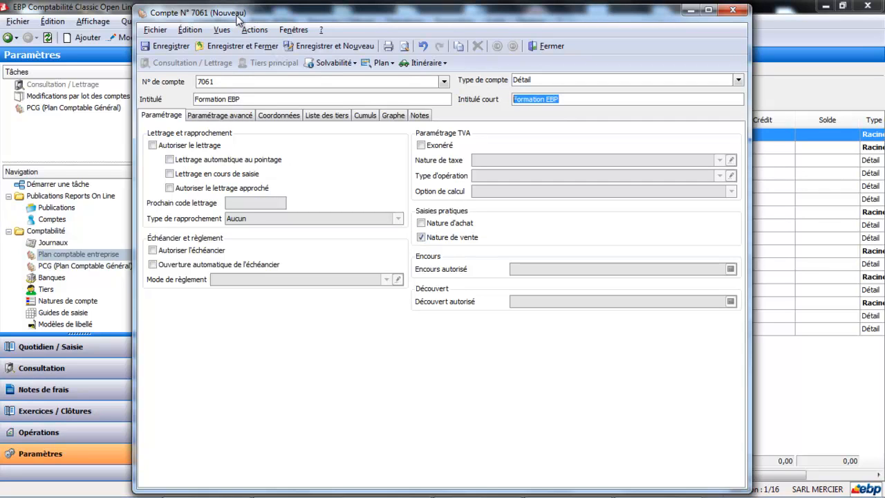
left_click(234, 46)
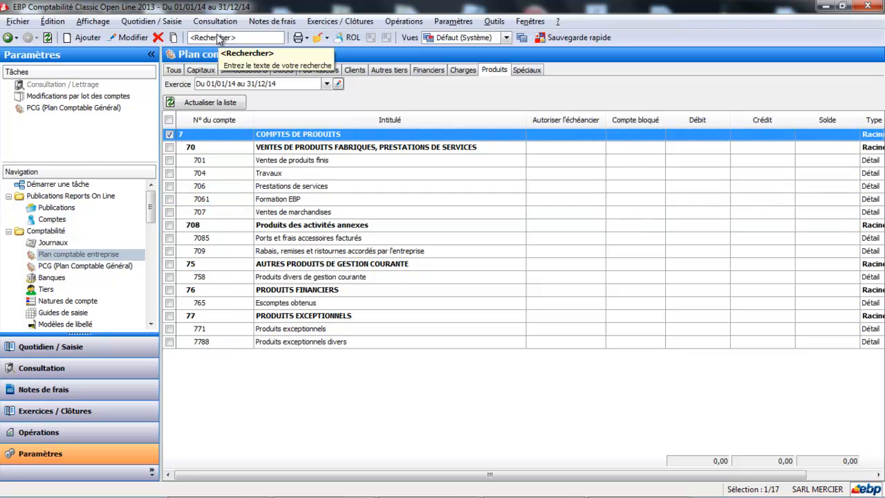
Show all accounts in the company chart and search them for account number 626
left_click(174, 70)
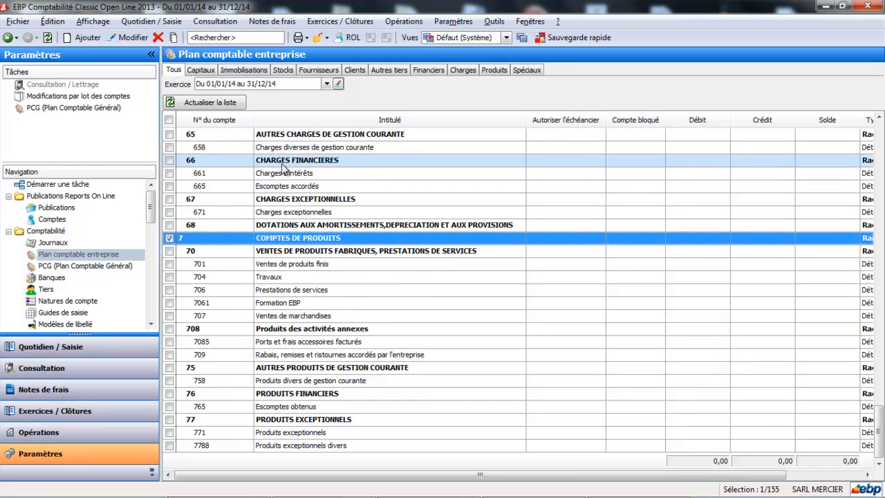
left_click(219, 37)
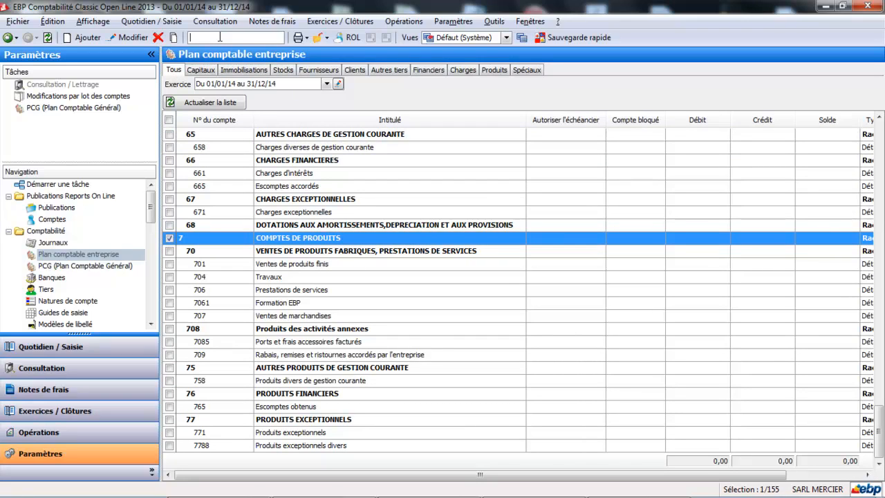
type("626")
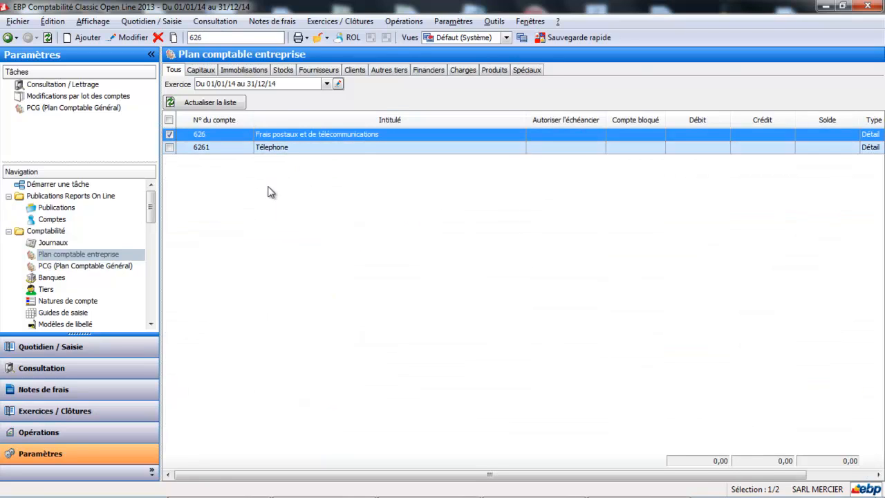
Replace the number search with a search by title for Tél, extending it to Télephone
left_click(221, 38)
double_click(221, 38)
key("BackSpace")
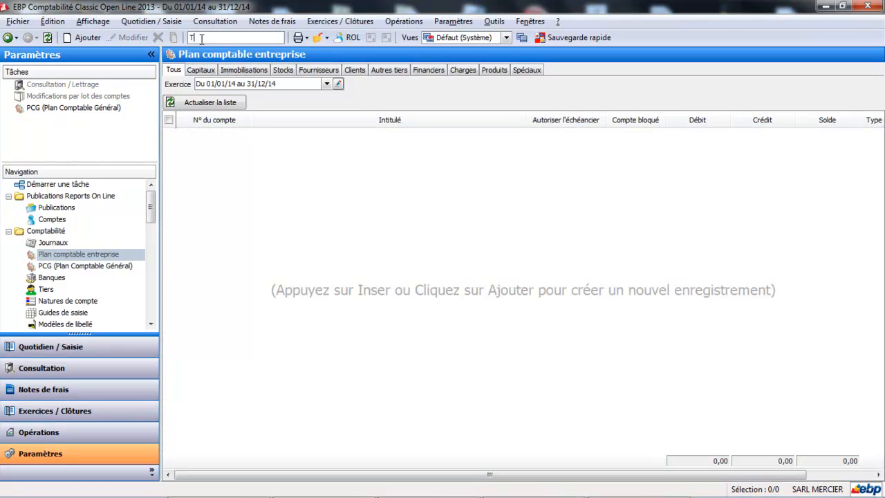
key("BackSpace")
type("él")
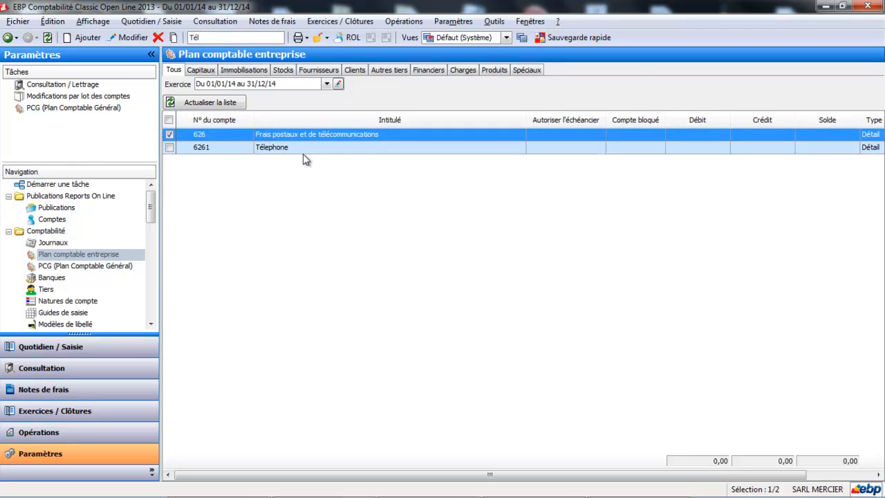
type("éphone")
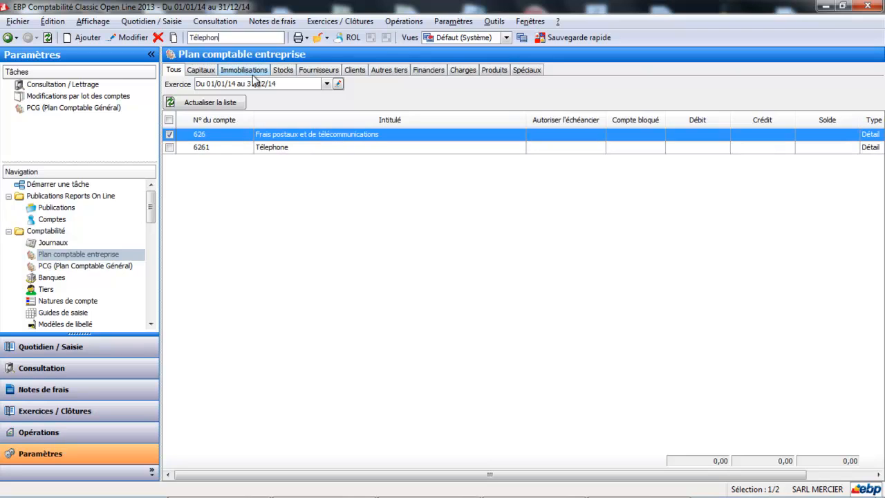